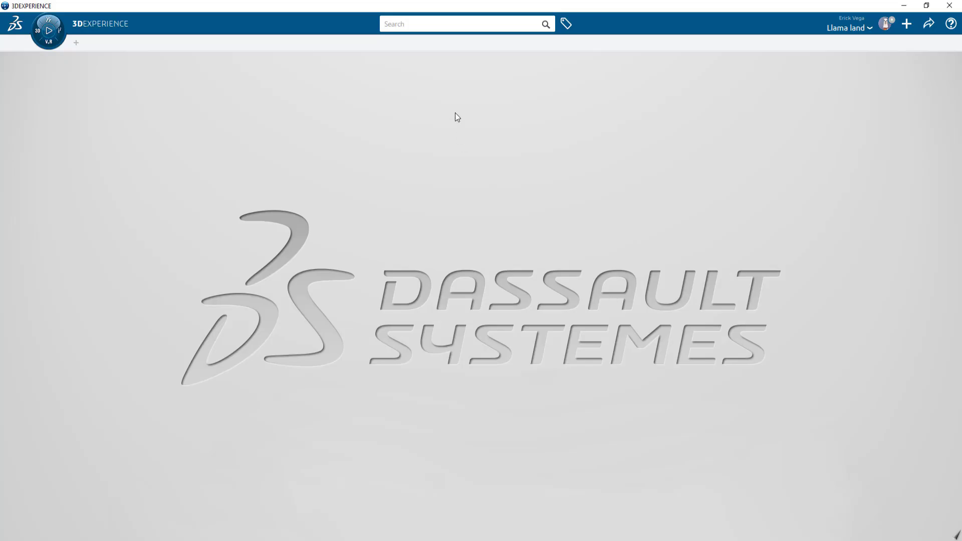
Step: Search for "c-clip" and open the C-clip assy physical product
click(431, 24)
text(c-clip)
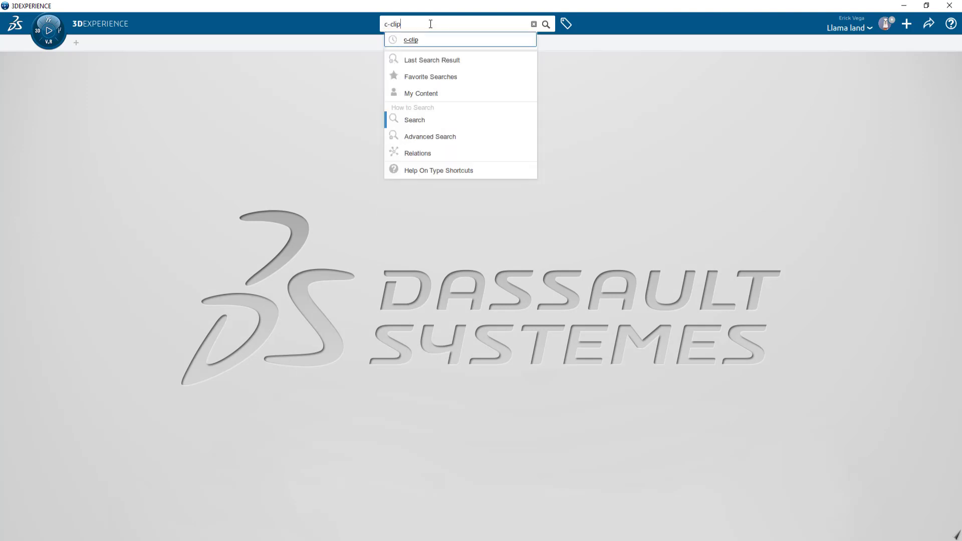
key(Return)
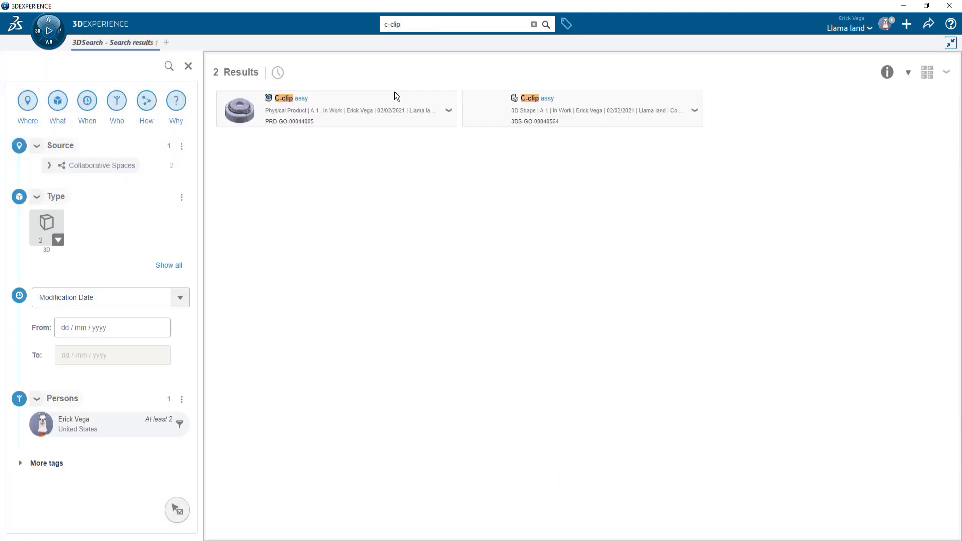
click(449, 116)
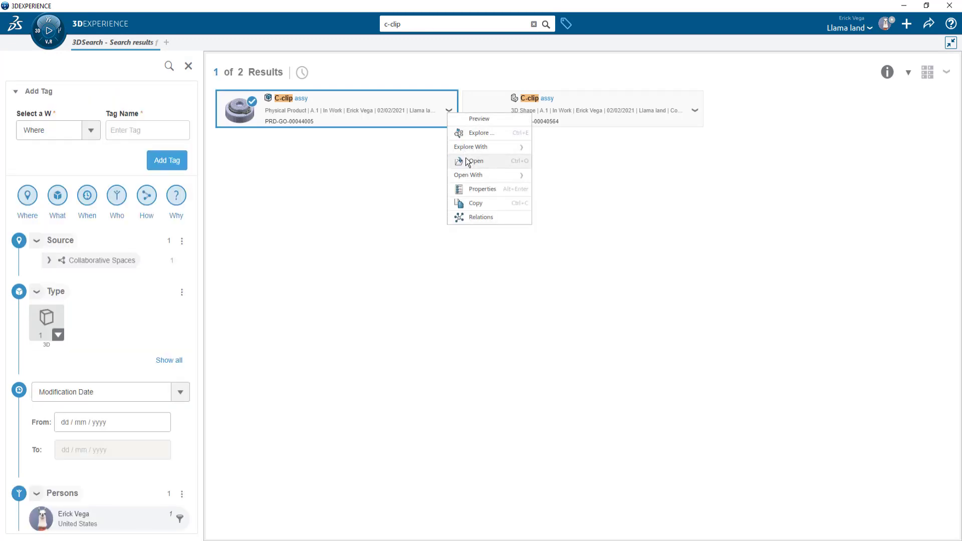
click(467, 160)
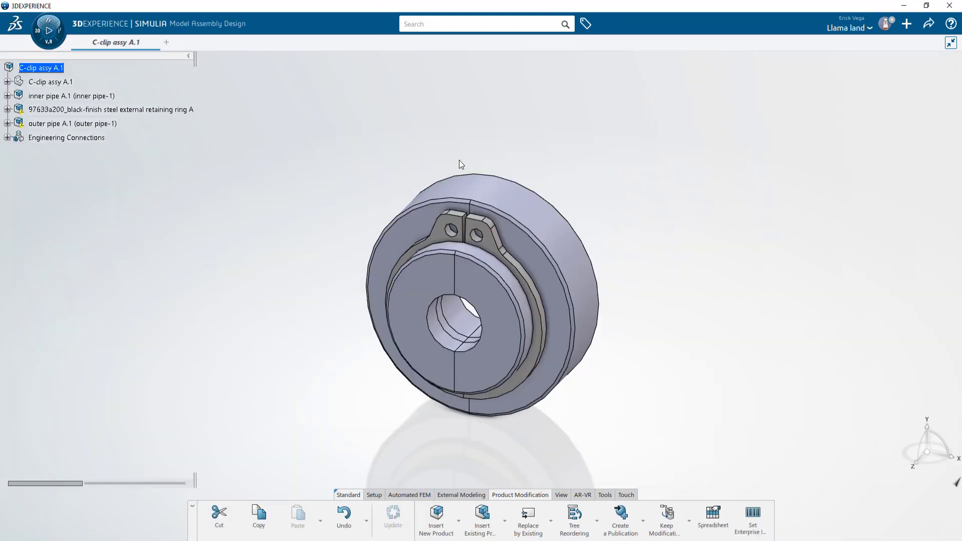
Step: Switch to Structural Scenario Creation and initialize a structural analysis case for the C-clip assembly
click(49, 44)
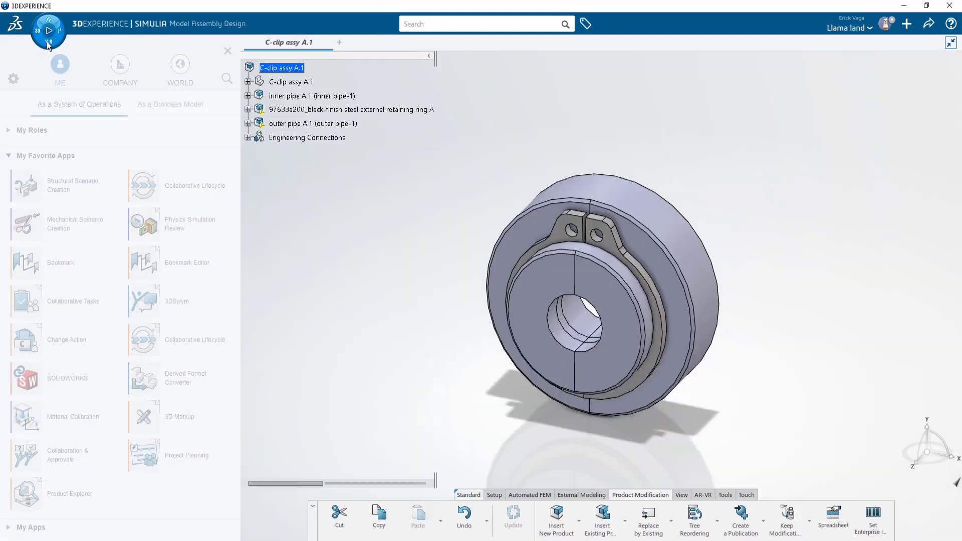
click(62, 190)
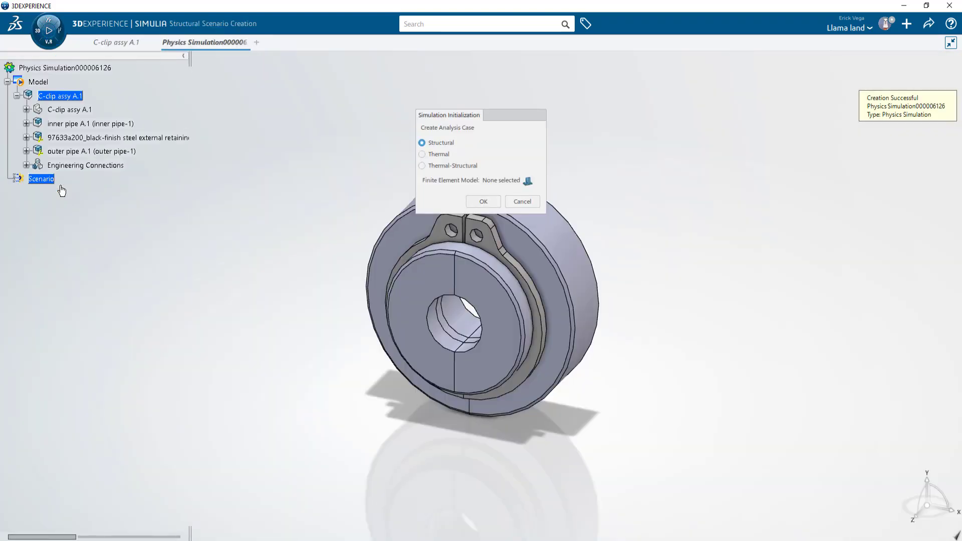
click(481, 202)
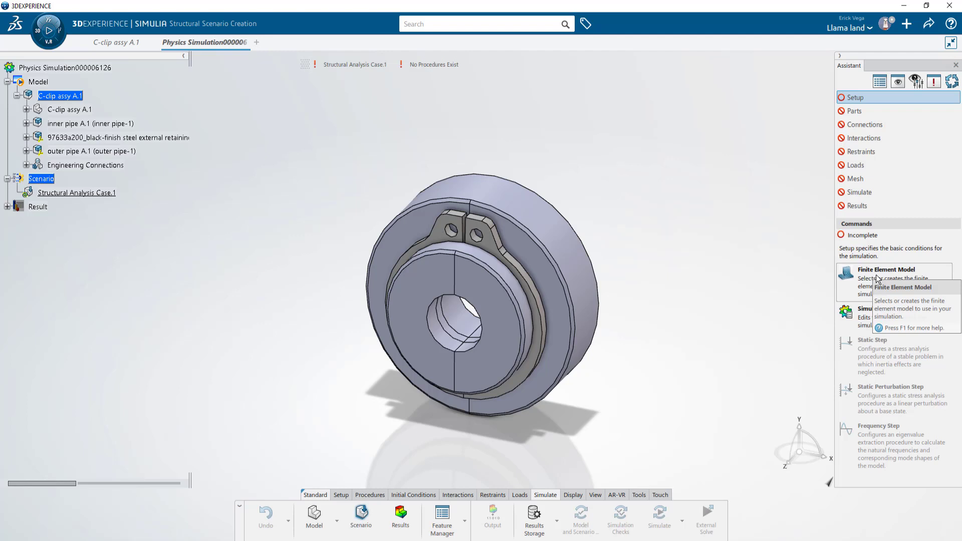
Step: Assign the existing finite element model fem-GO-00003815 to the structural analysis case
click(878, 279)
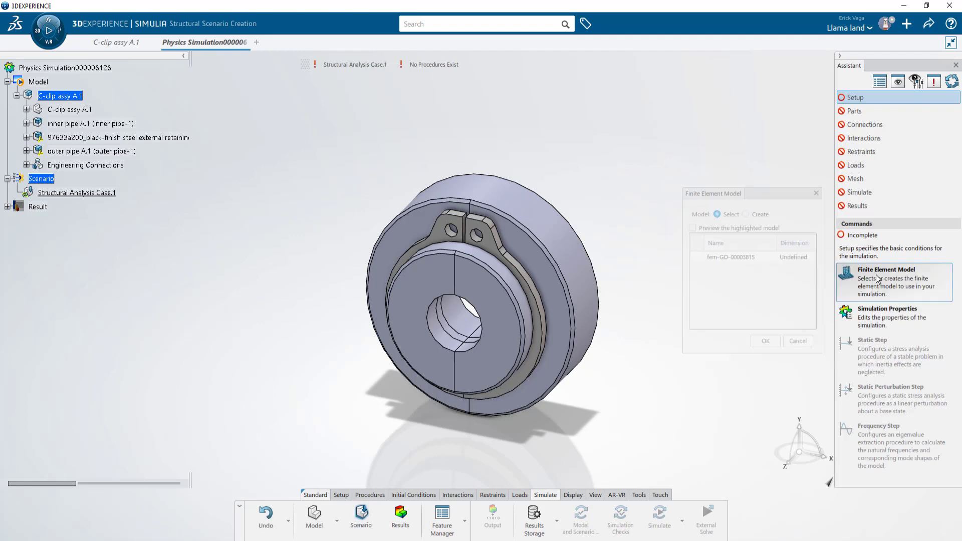
click(718, 259)
click(765, 341)
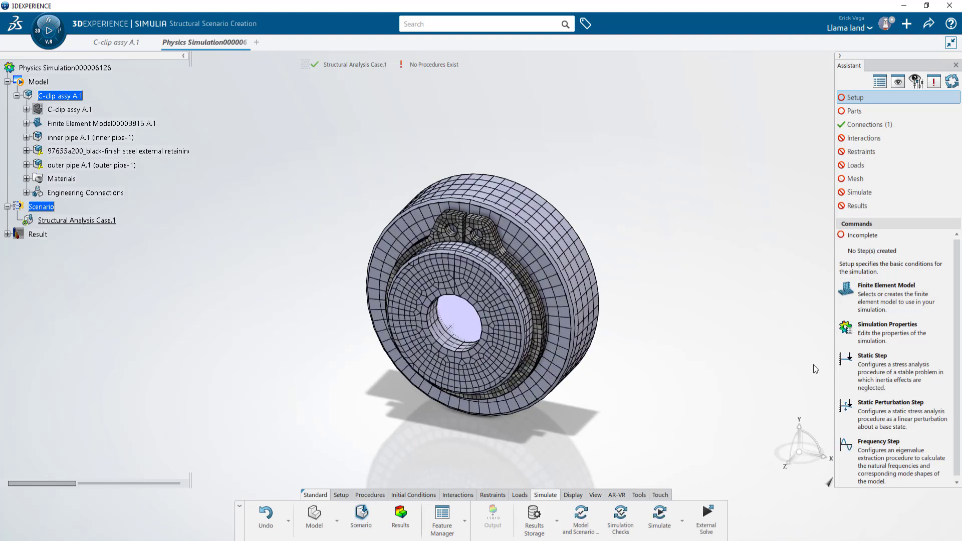
Step: Add a static step named Static Step.1.Interference with an initial time increment of 0.1 s
click(872, 369)
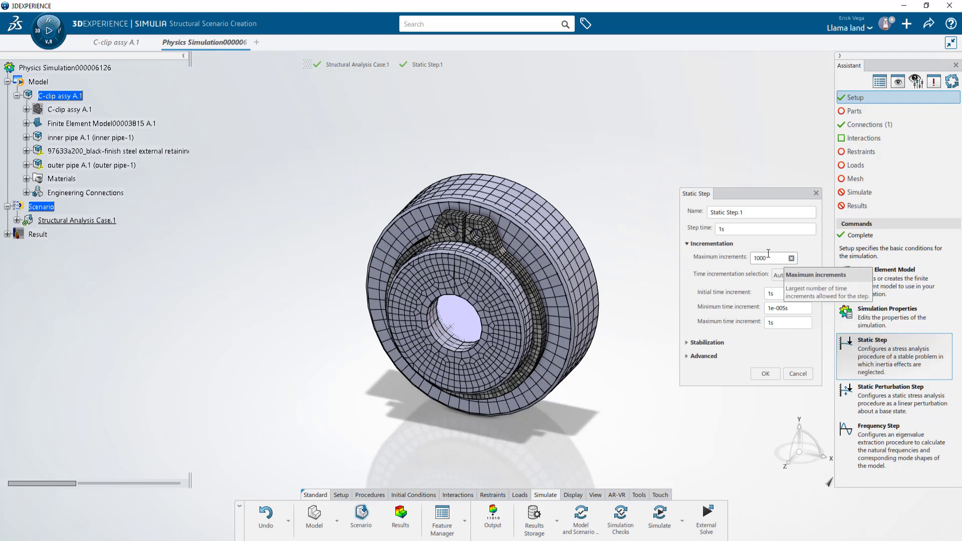
click(753, 214)
text(.Interference)
double_click(787, 294)
text(0.1s)
click(765, 374)
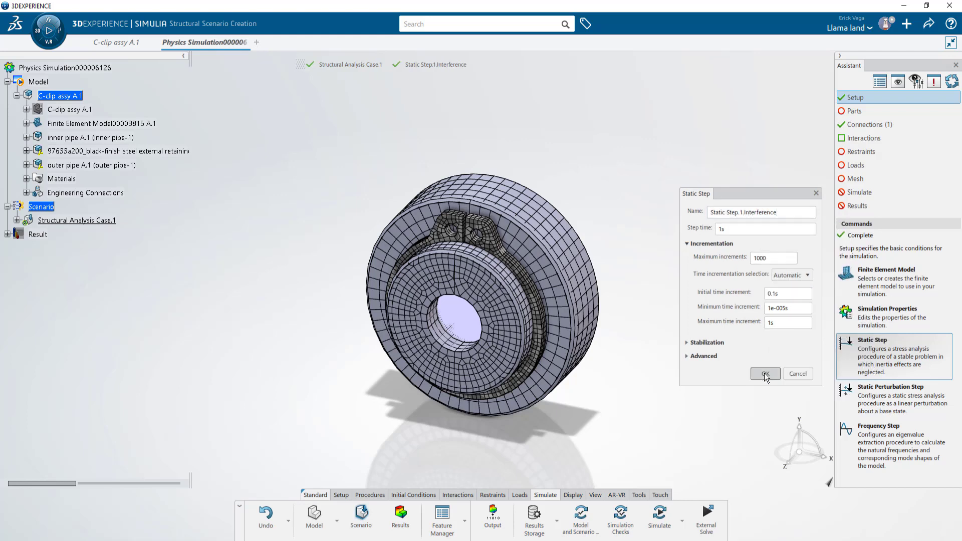
Step: Review the parts and connections setup, expanding the Free.1 engineering connection down to its coupling
click(854, 114)
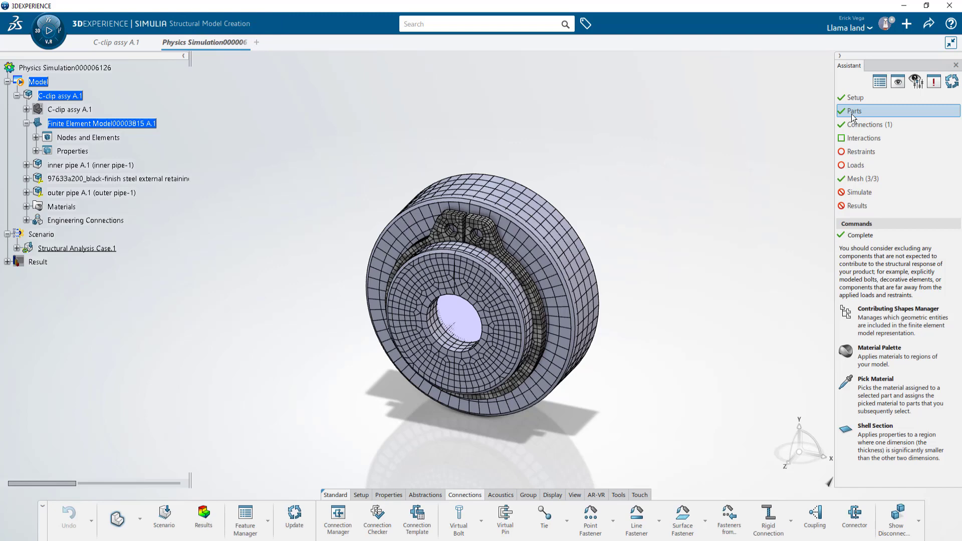
click(854, 126)
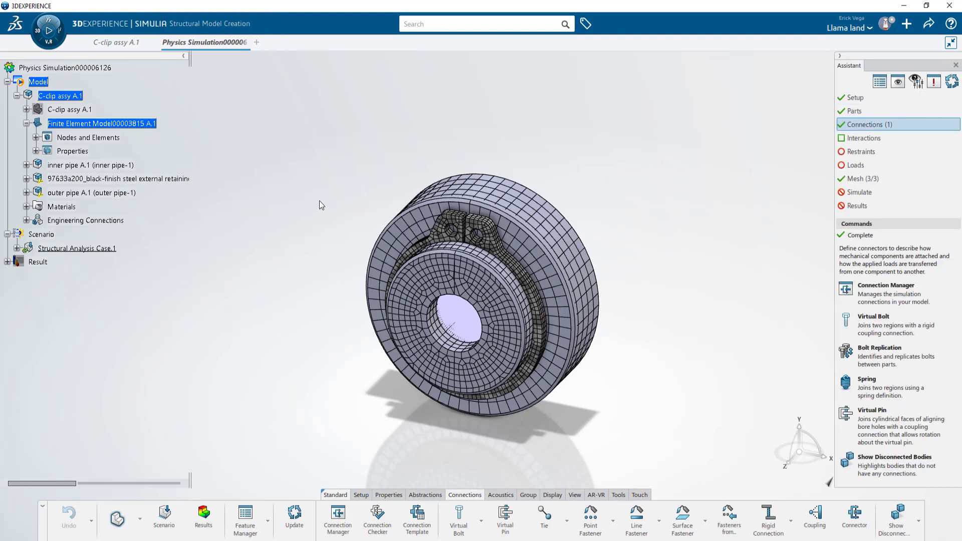
click(27, 221)
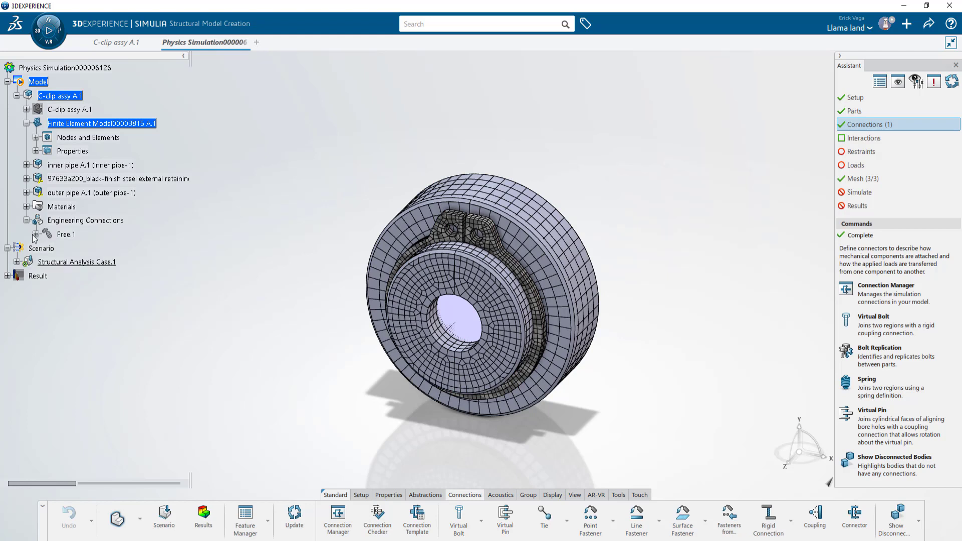
click(35, 234)
click(45, 248)
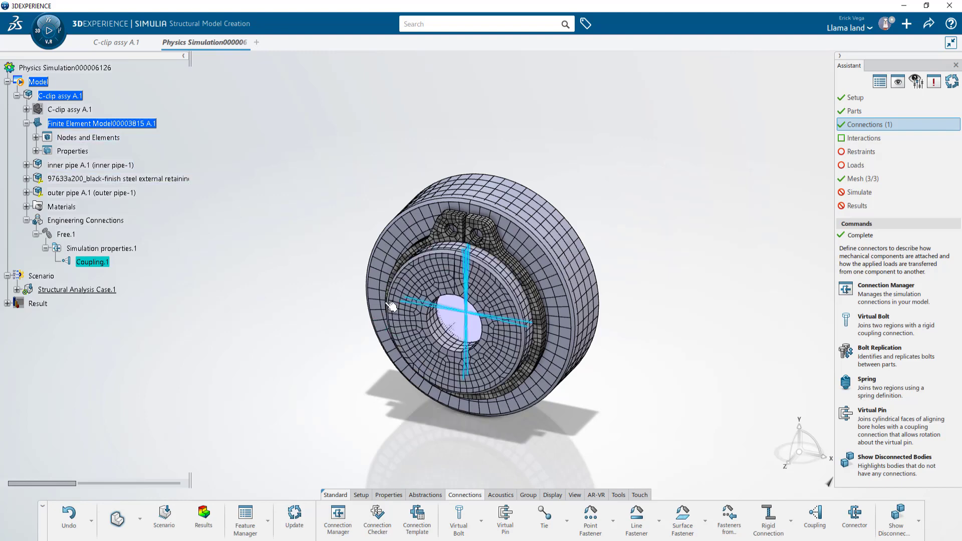
Step: Create a contact property with tangential behavior specified and a friction coefficient of 0.1
click(868, 140)
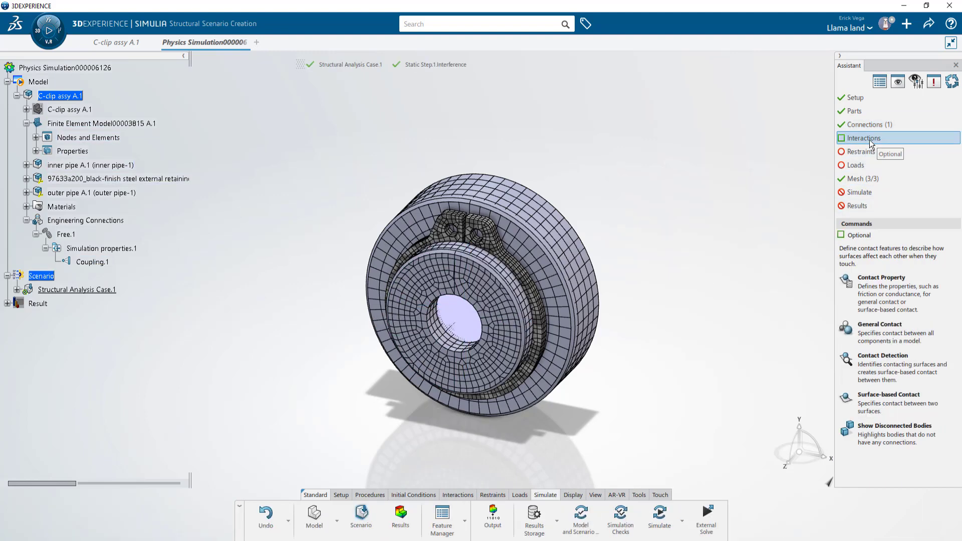
click(889, 297)
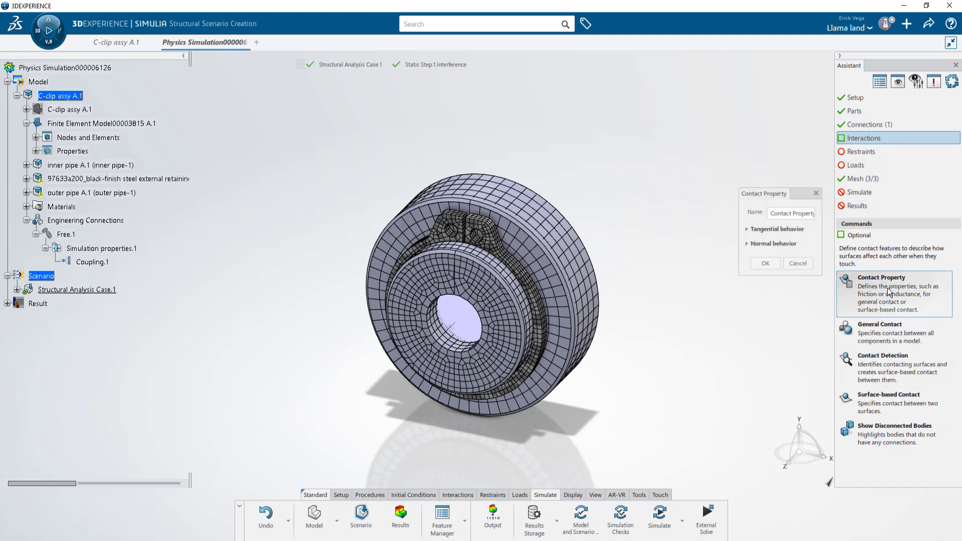
click(747, 229)
click(716, 241)
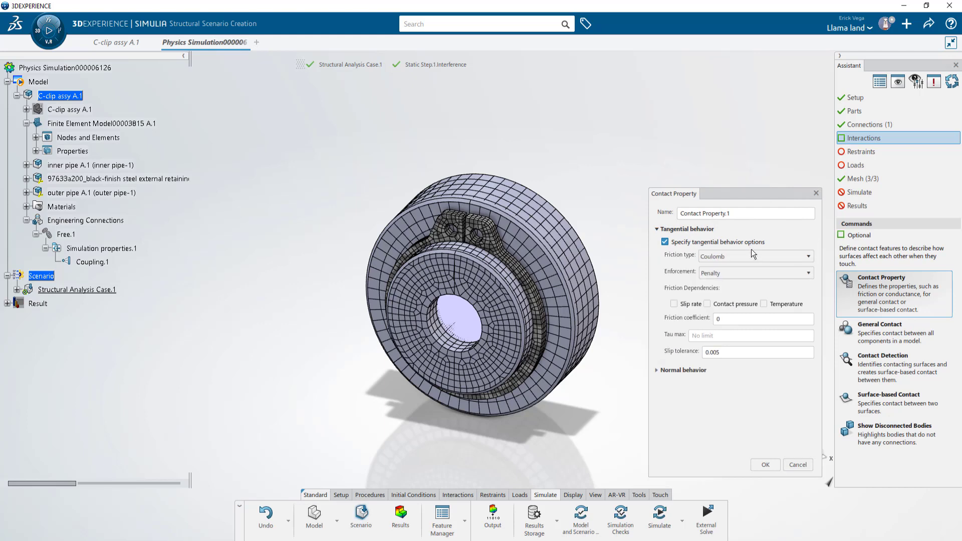
click(732, 317)
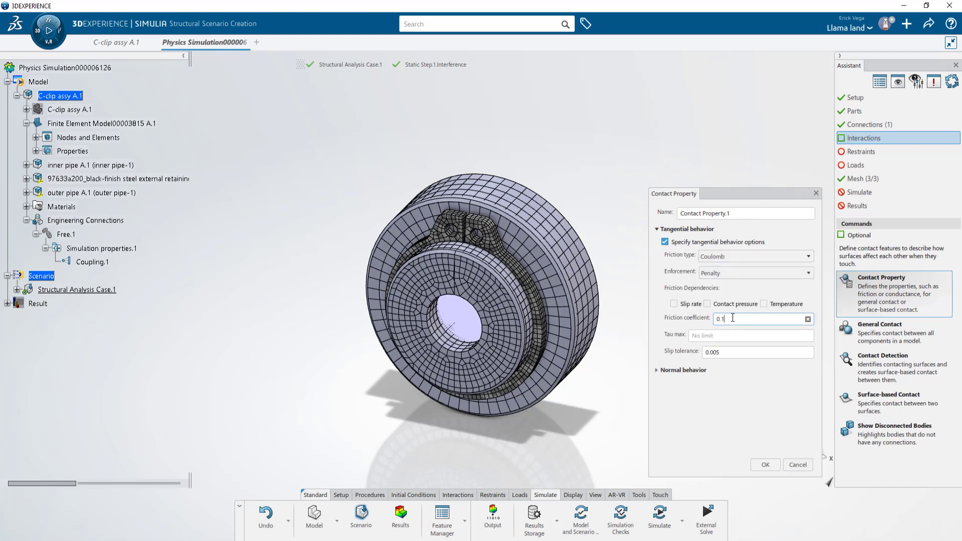
text(0.1)
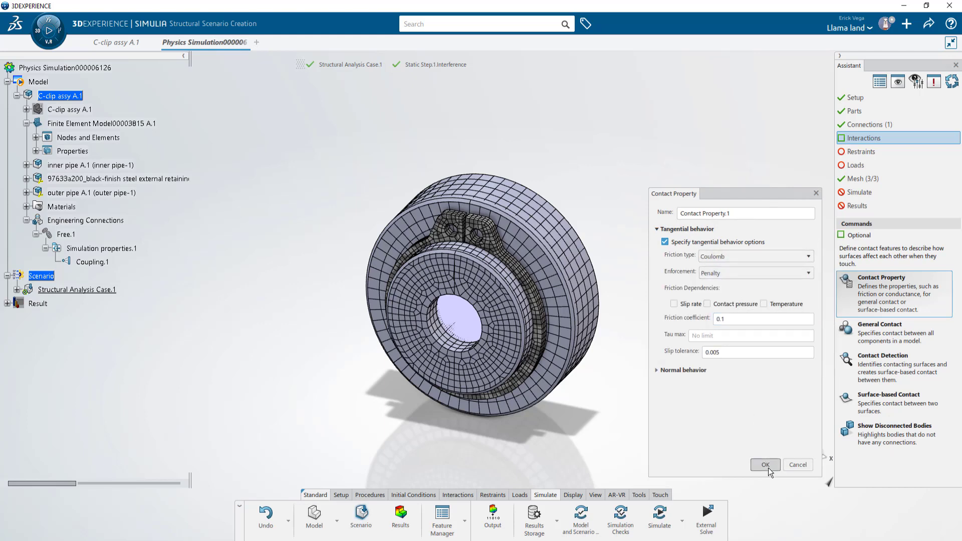
click(765, 465)
Step: Create a general contact for all surfaces, with geometry-based corrections off and Contact Property.1 as the global property
click(868, 330)
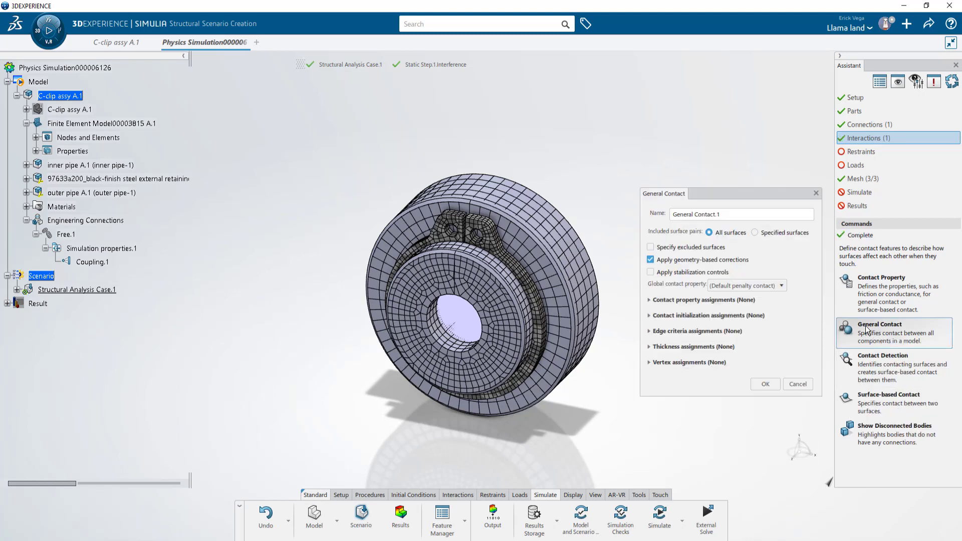
click(732, 260)
click(749, 285)
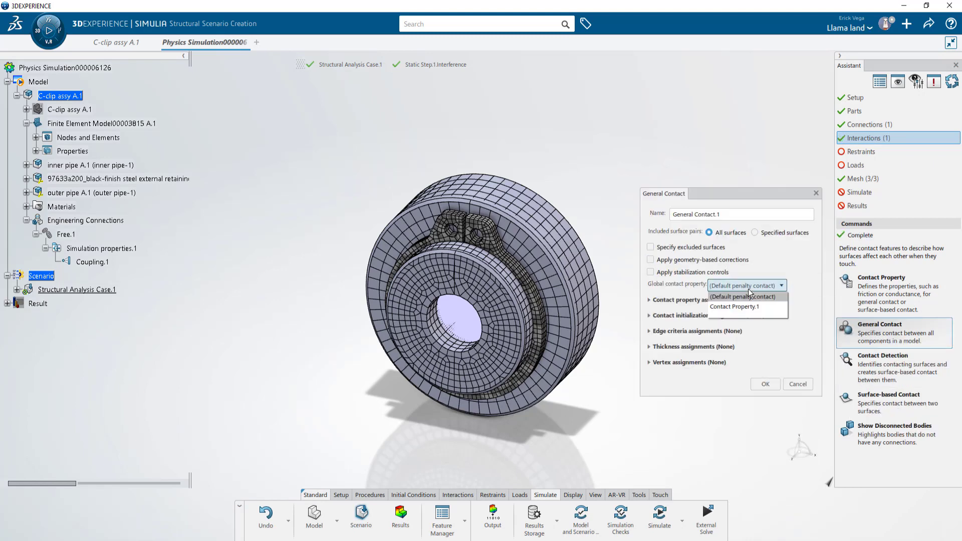
click(753, 307)
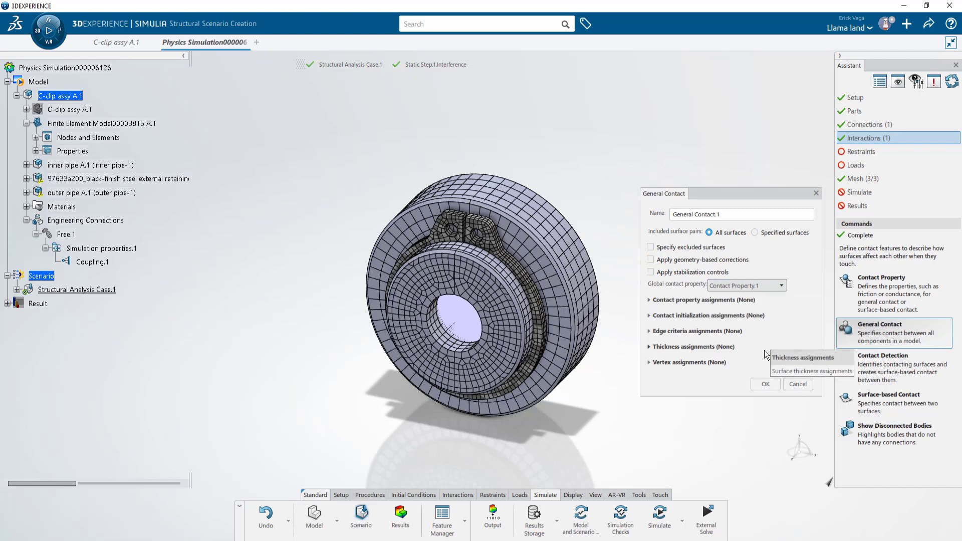
click(765, 384)
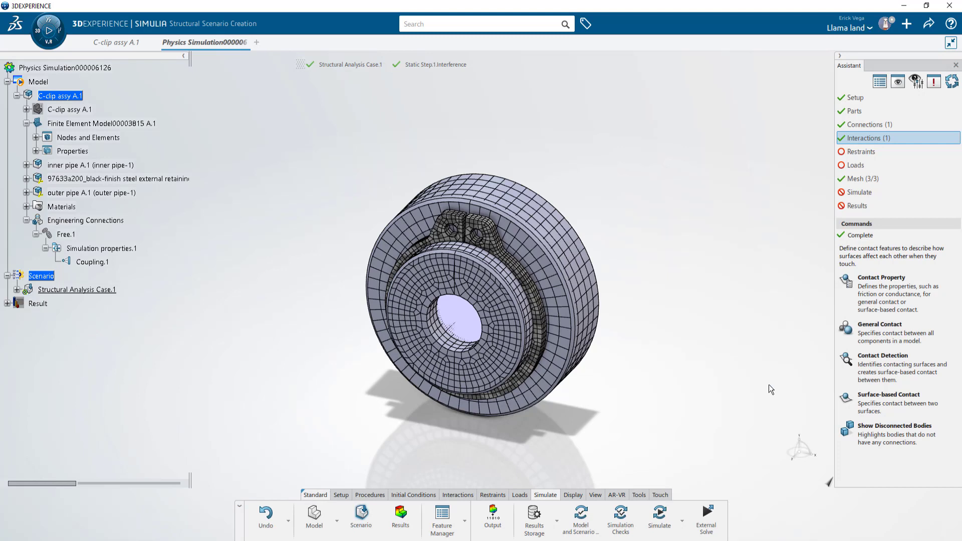
Step: Begin a surface-based contact and hide the finite element mesh so the part geometry can be picked
click(461, 496)
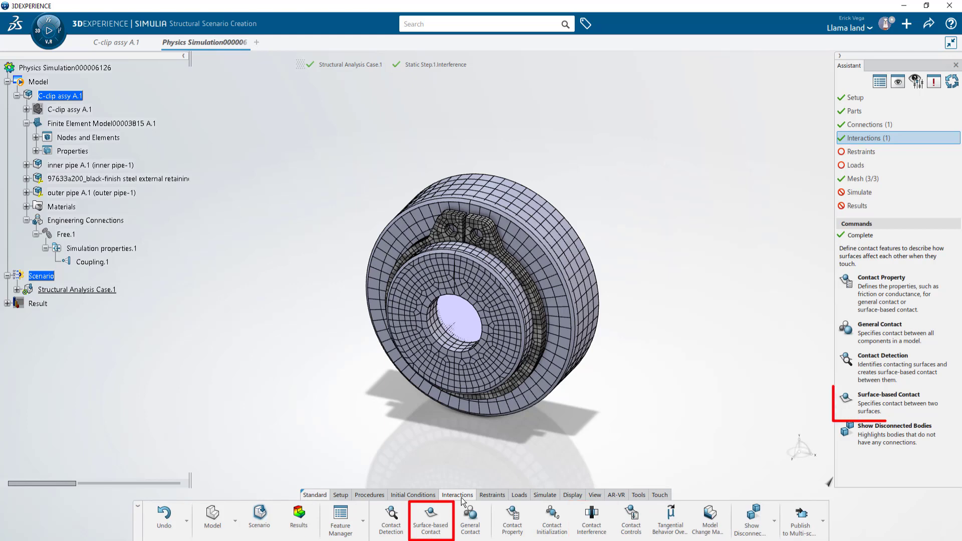
click(428, 523)
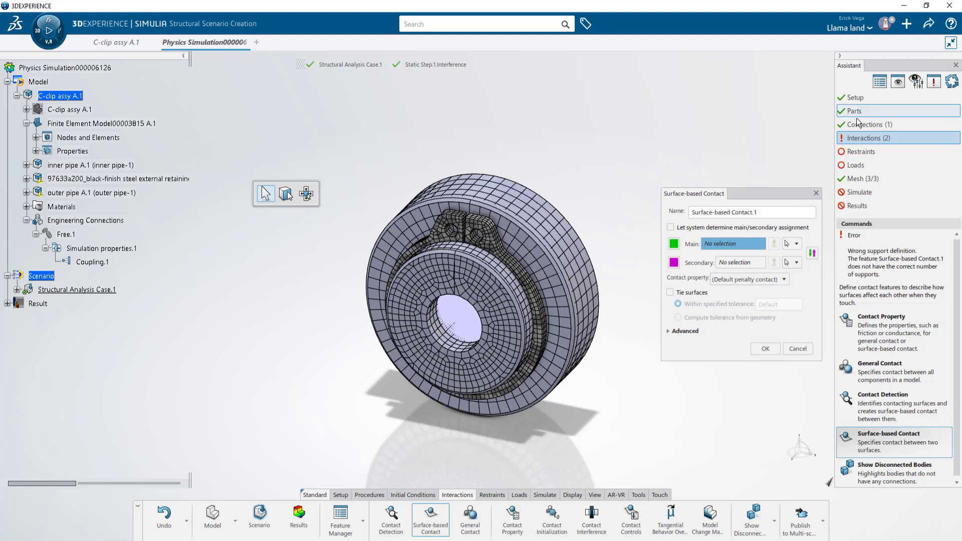
click(898, 81)
click(817, 109)
click(797, 126)
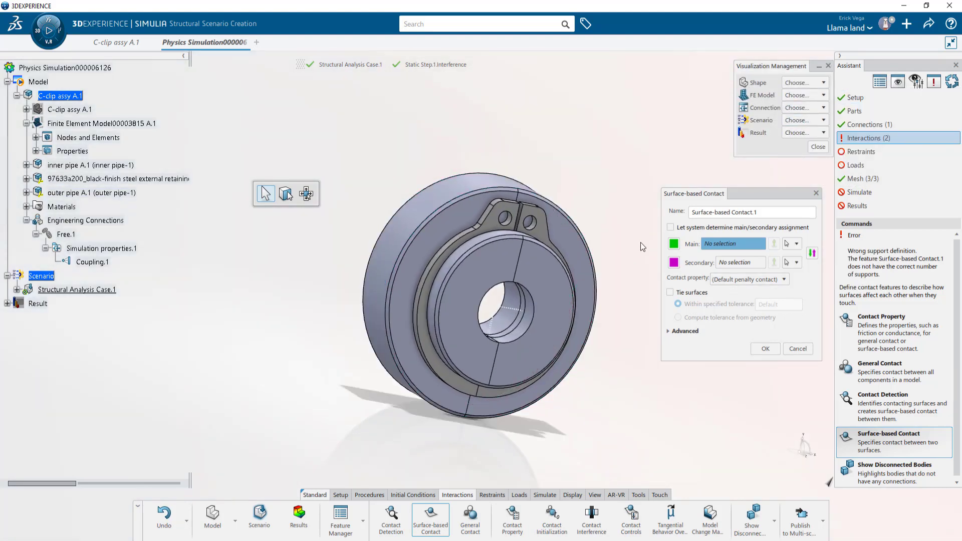
Step: Temporarily hide the inner pipe and choose the retaining ring's two inner cylindrical faces as the contact's main surface
scroll(566, 280, up, 5)
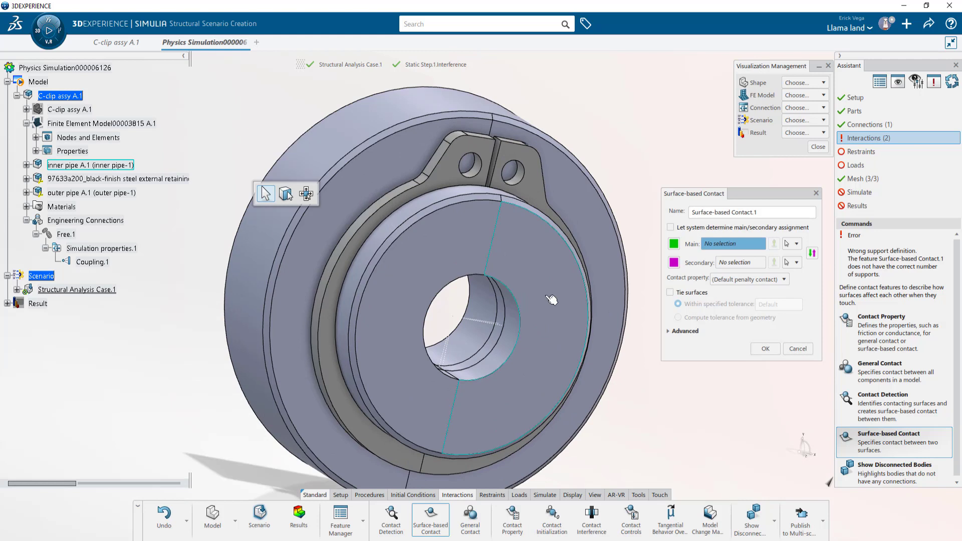
key(F7)
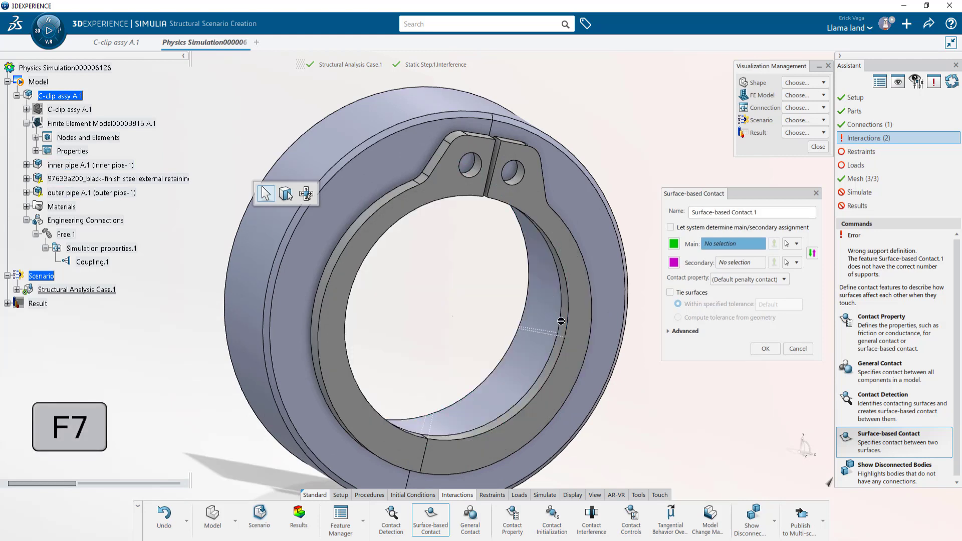
click(563, 308)
middle_drag(401, 293, 335, 286)
click(297, 324)
key(F8)
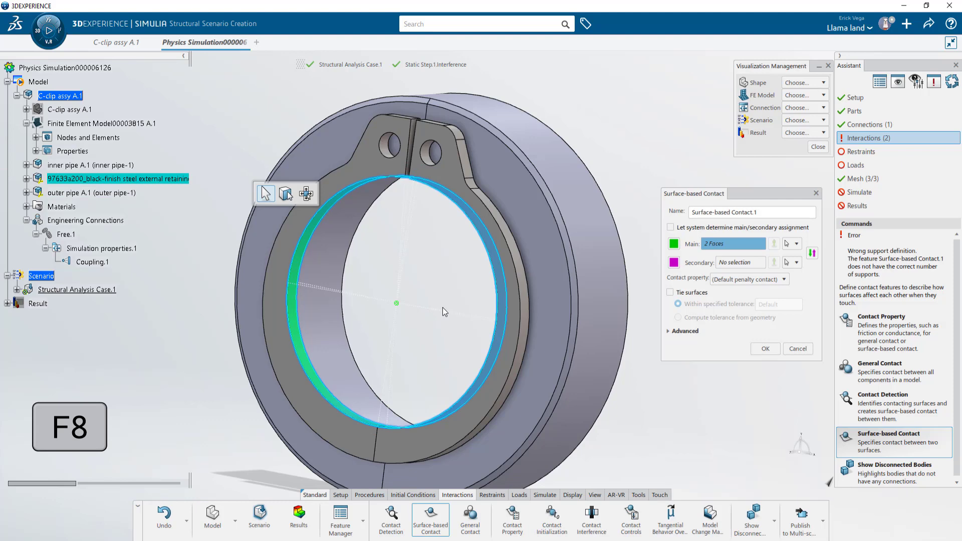
Step: Hide the retaining ring, choose the inner pipe's two groove faces as the secondary surface, and assign Contact Property.1 to the contact
click(732, 264)
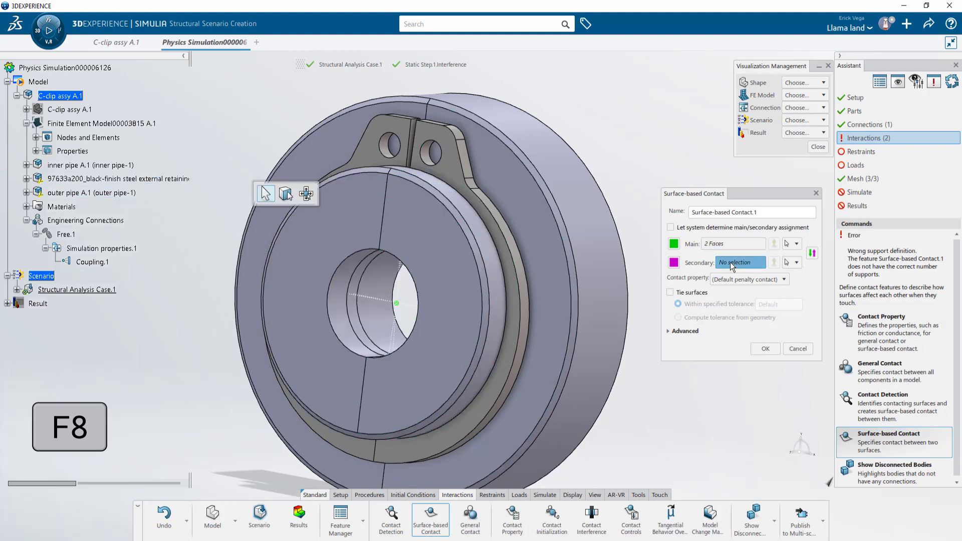
middle_drag(506, 308, 475, 315)
key(F7)
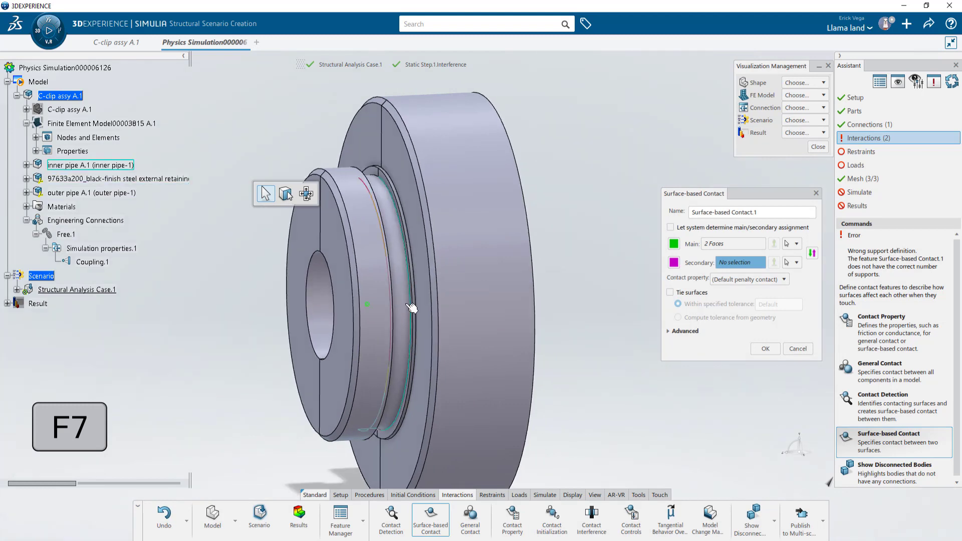
click(408, 307)
middle_drag(409, 306, 551, 271)
click(439, 300)
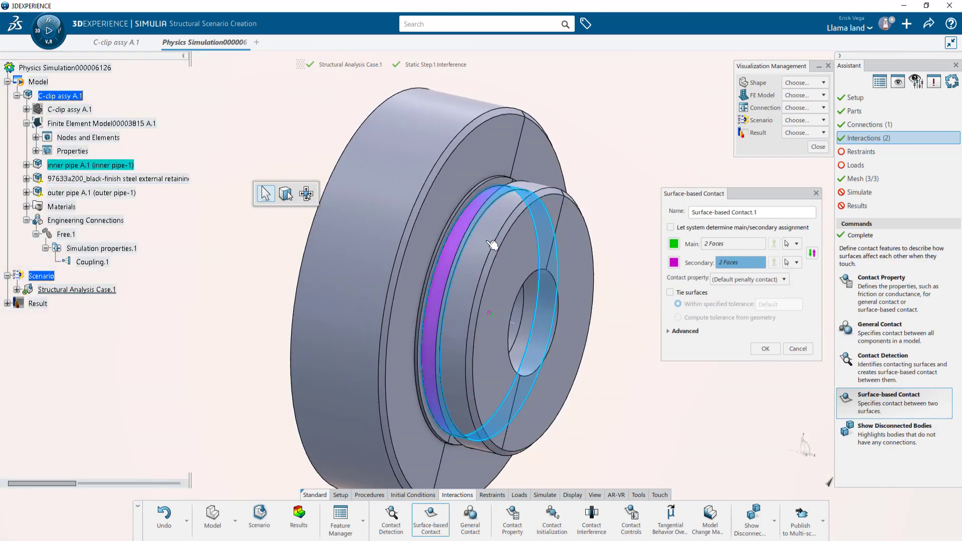
click(785, 279)
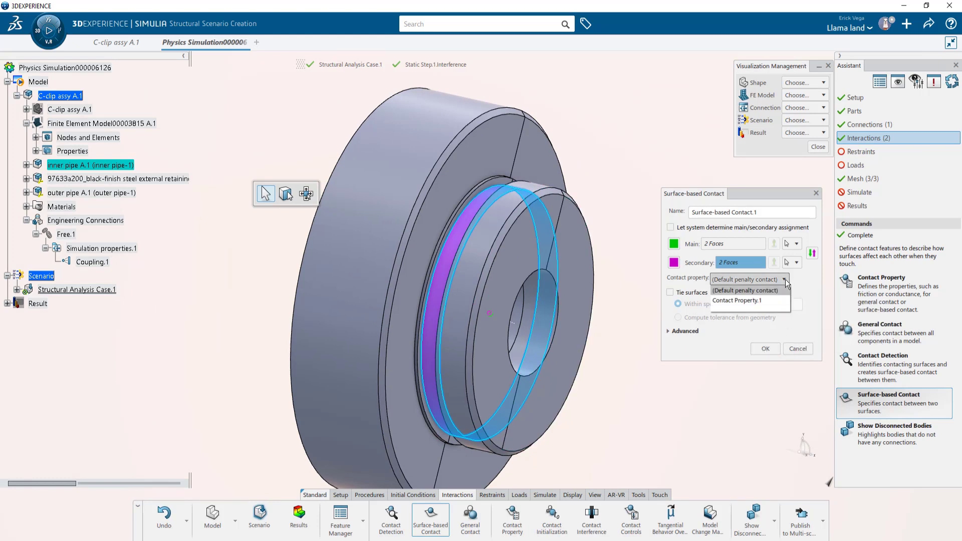
click(750, 301)
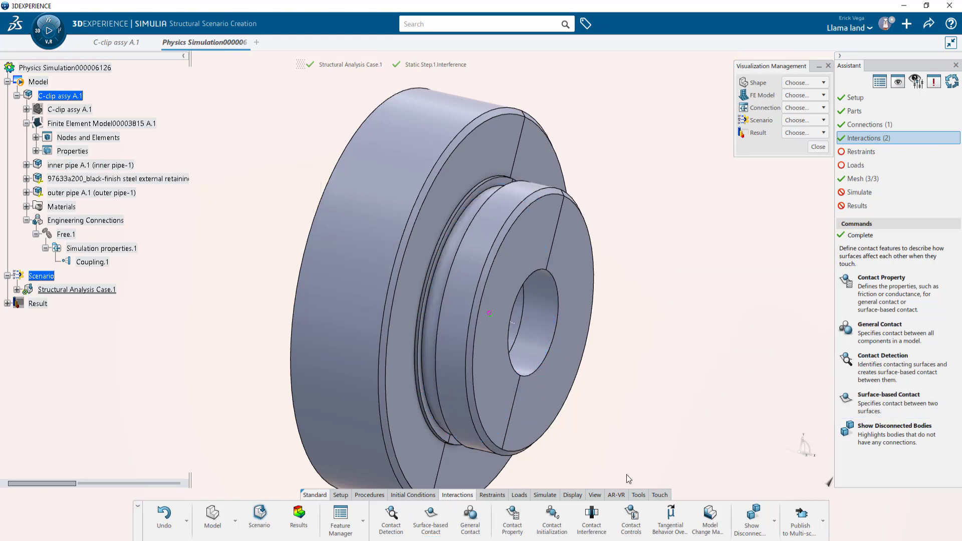
Step: Create a contact interference on Surface-based Contact.1 using automatic shrink fit
click(591, 519)
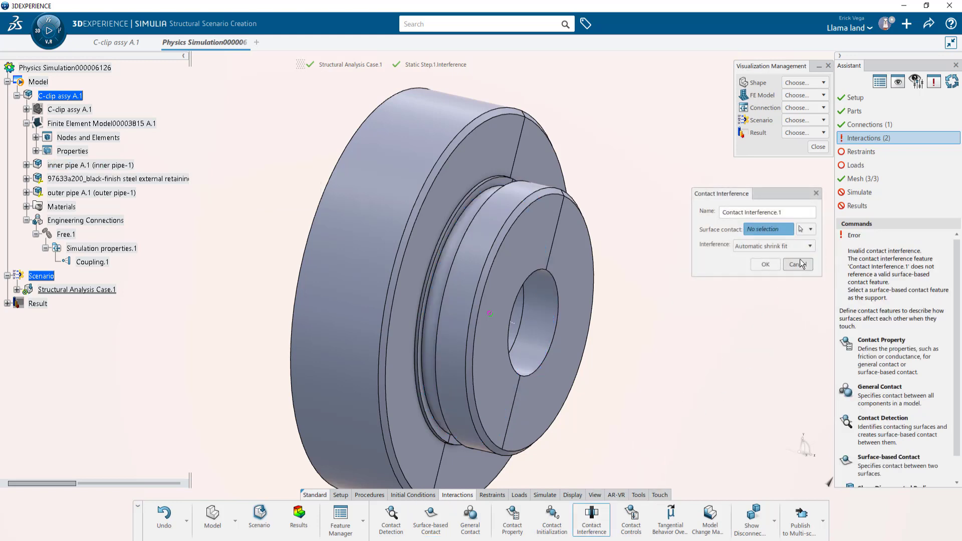
click(812, 229)
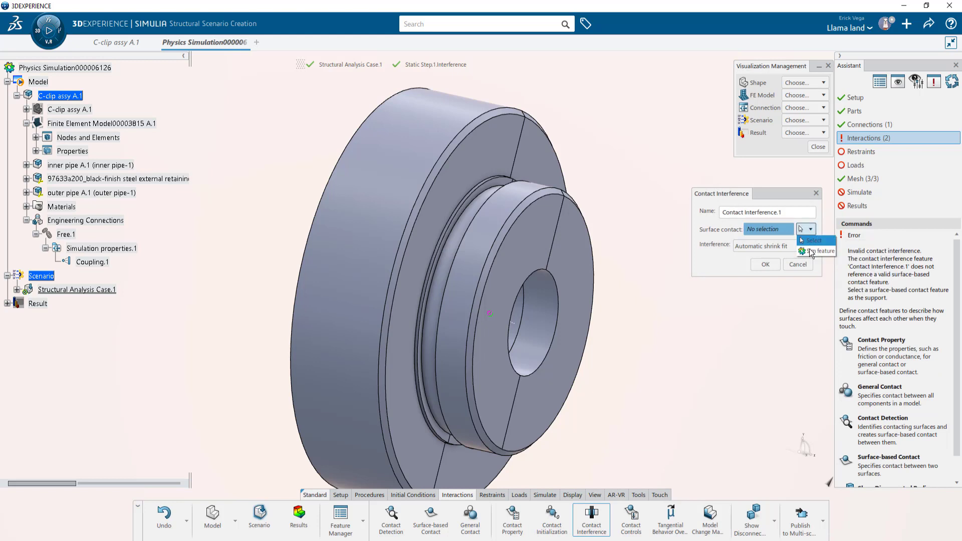
click(811, 251)
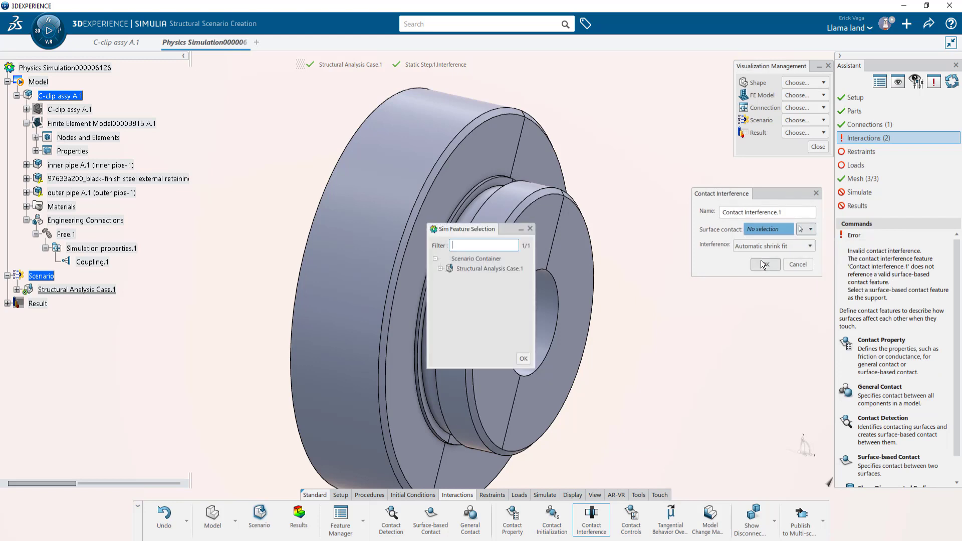
click(440, 269)
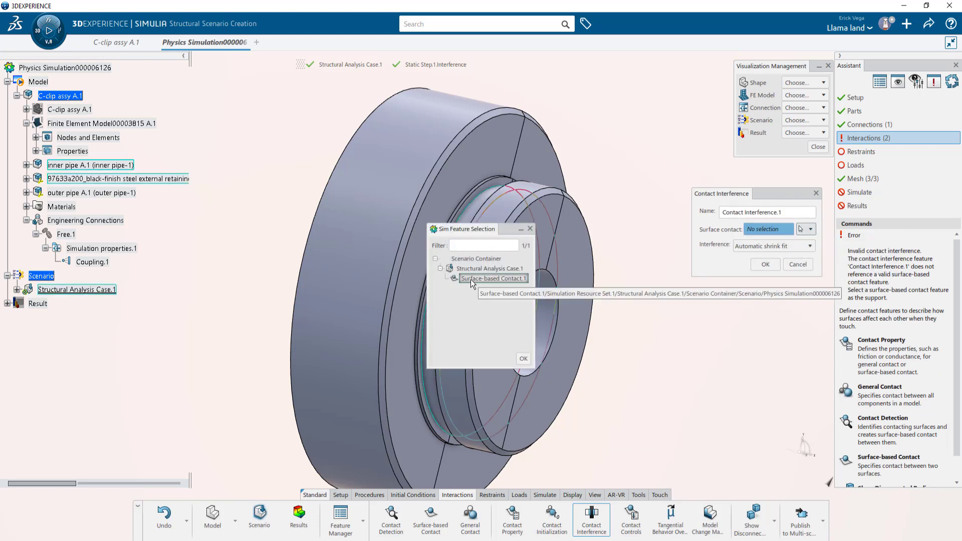
click(471, 279)
click(522, 359)
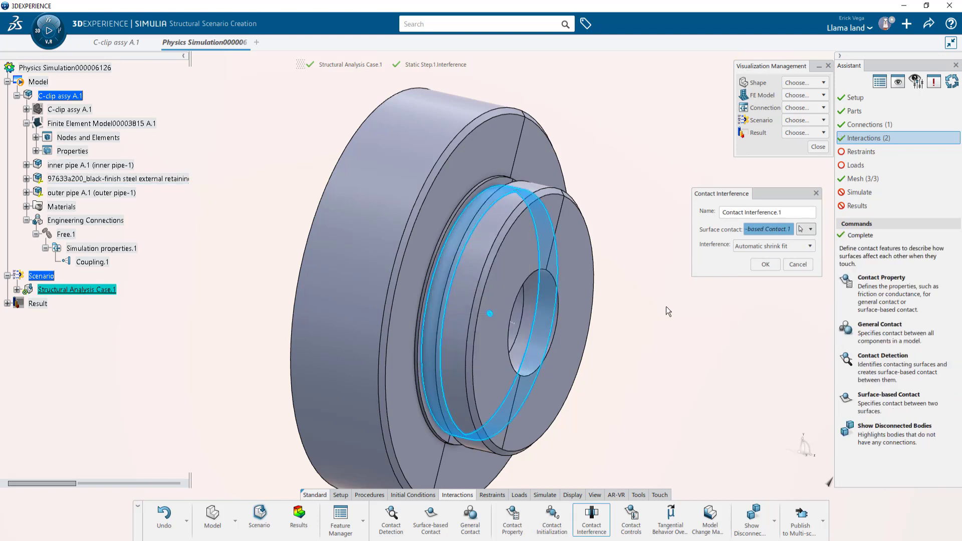
click(765, 265)
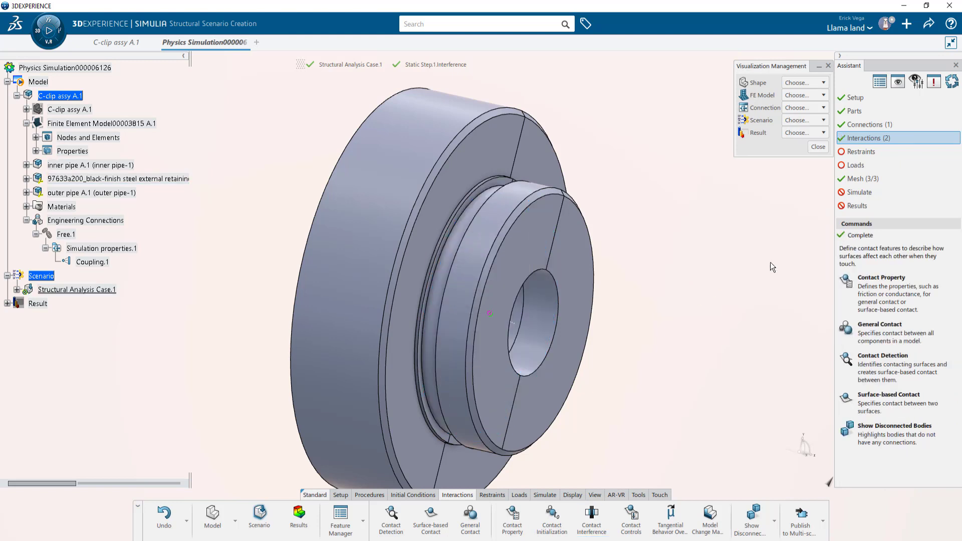
Step: Clamp the two flat annular faces on the outer pipe's back end
click(854, 152)
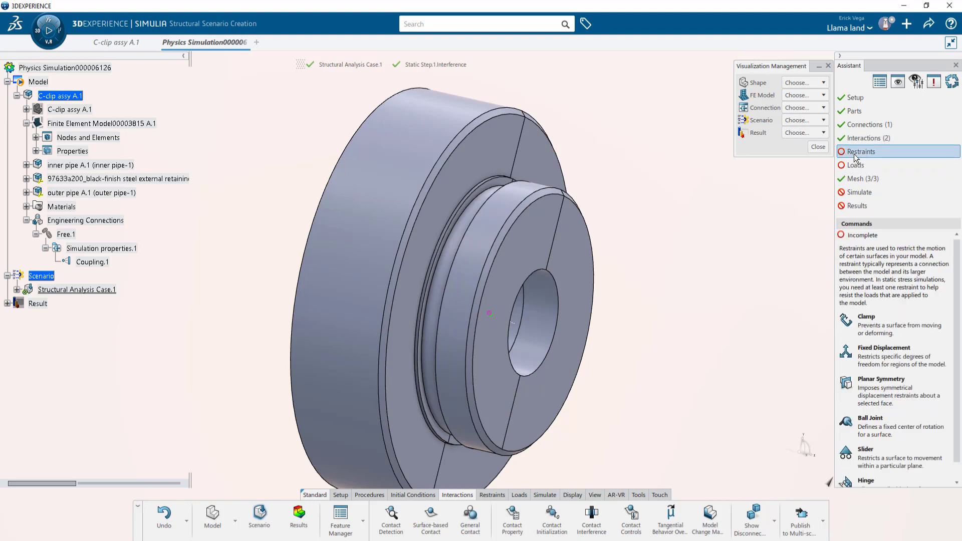
click(859, 321)
middle_drag(646, 305, 724, 304)
click(276, 340)
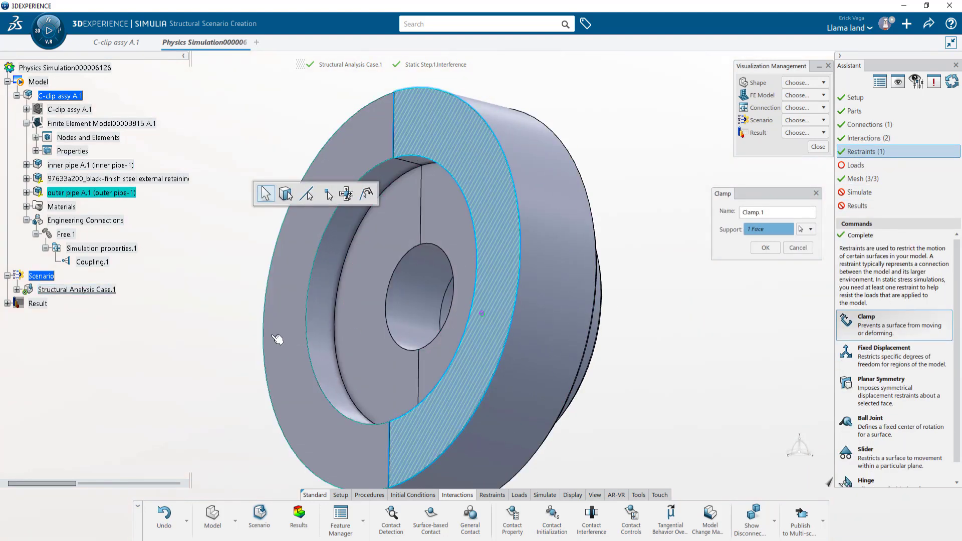
click(276, 340)
click(765, 247)
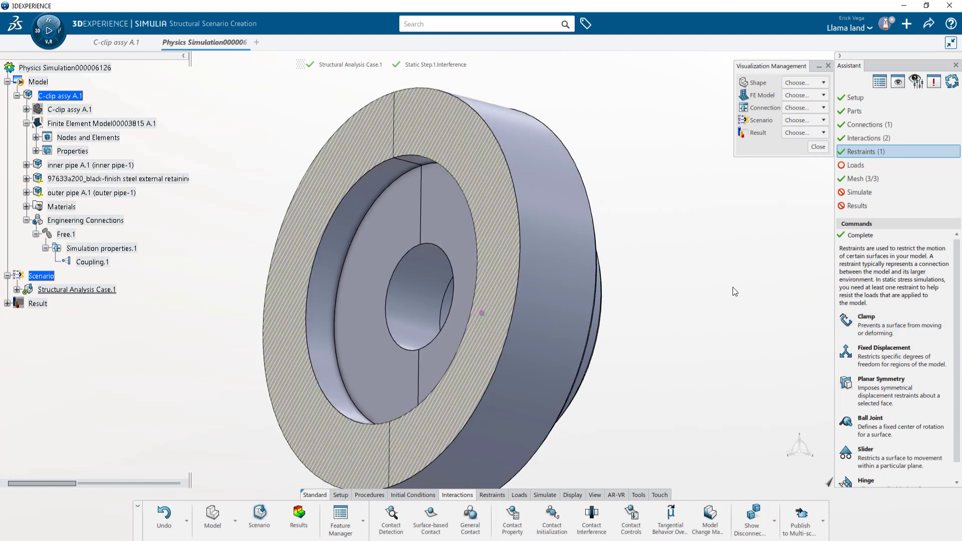
Step: Show the hidden retaining ring again and bring the front of the assembly into view
middle_drag(732, 288, 602, 294)
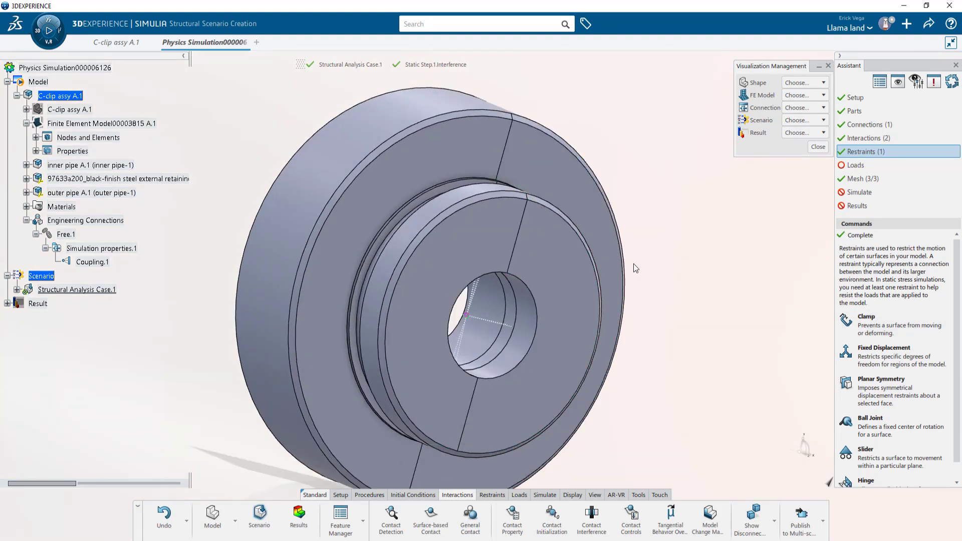
key(F8)
mouse_move(636, 263)
middle_down()
mouse_move(539, 260)
mouse_move(630, 254)
middle_up()
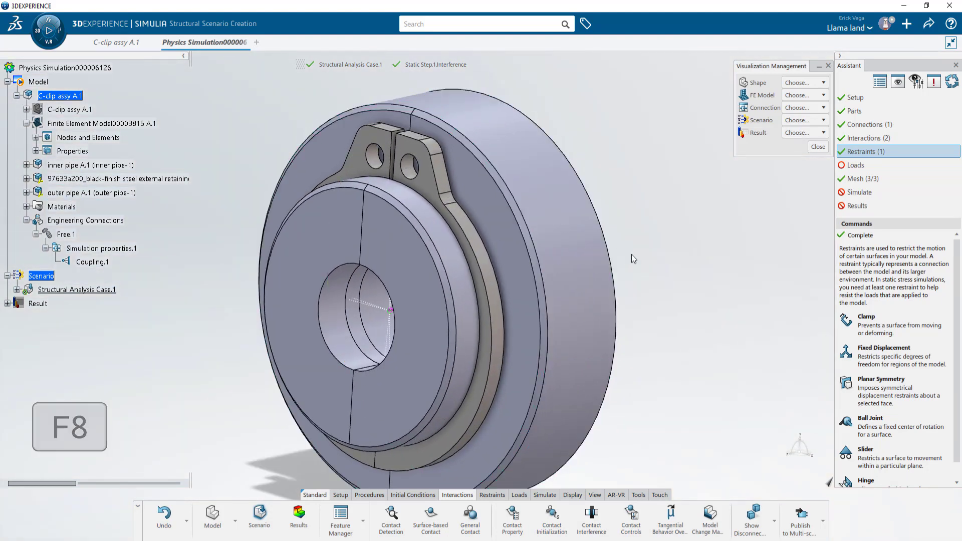
Step: Add a fixed displacement named Fixed Displacement.1.innerRadial on the inner pipe's two front faces, restraining X and Y translation
click(876, 361)
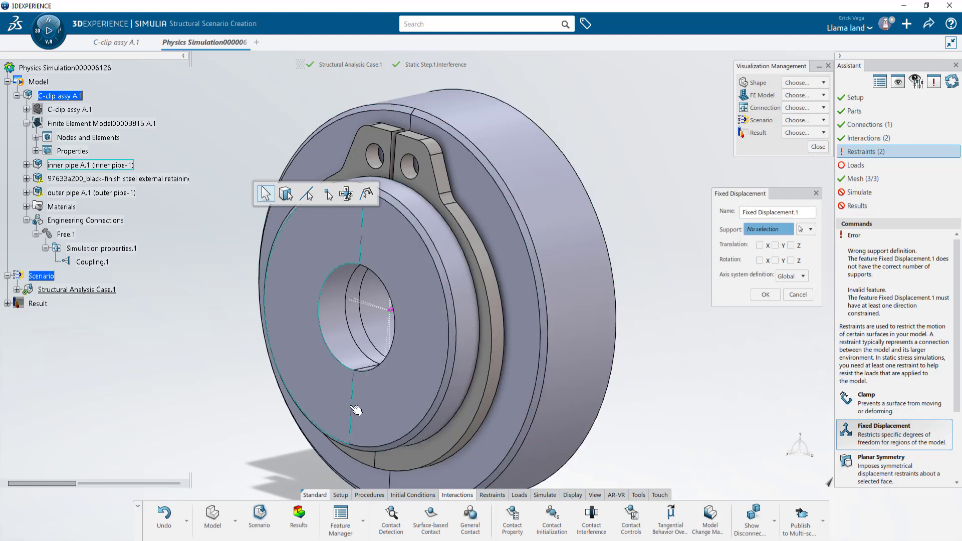
click(371, 409)
click(370, 409)
click(760, 245)
click(775, 245)
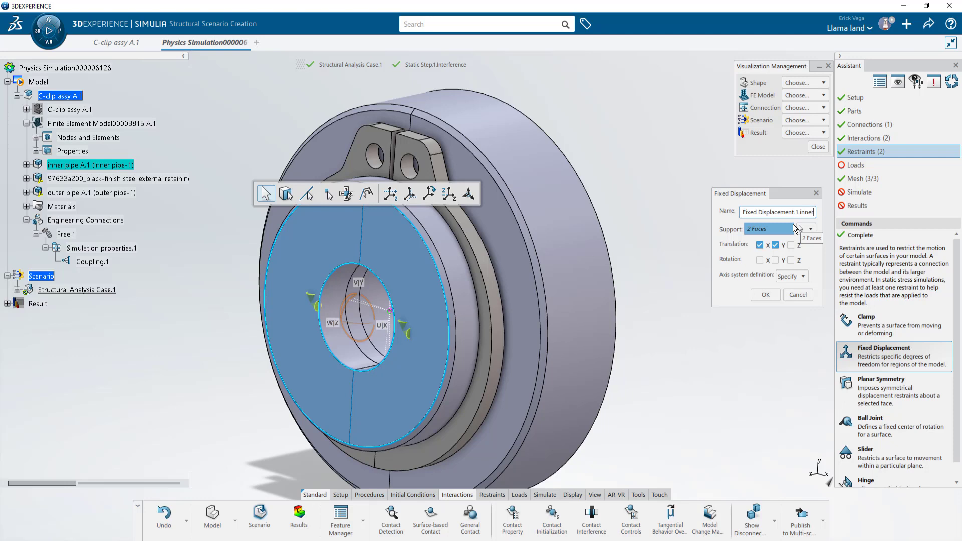
text(Radial)
click(764, 294)
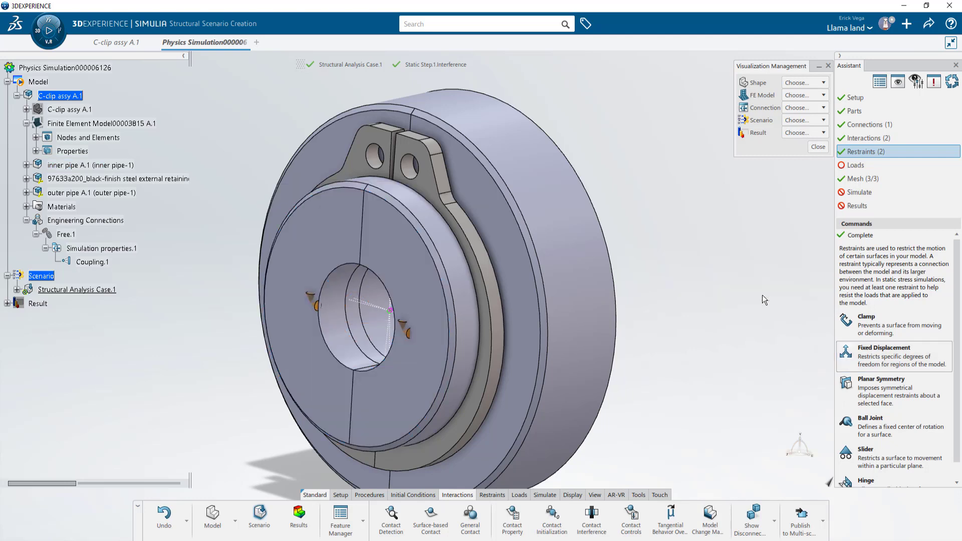
Step: Add a fixed displacement named Fixed Displacement.2.innerTransl on the inner pipe's two front faces, restraining only Z translation
click(873, 354)
click(791, 245)
click(431, 353)
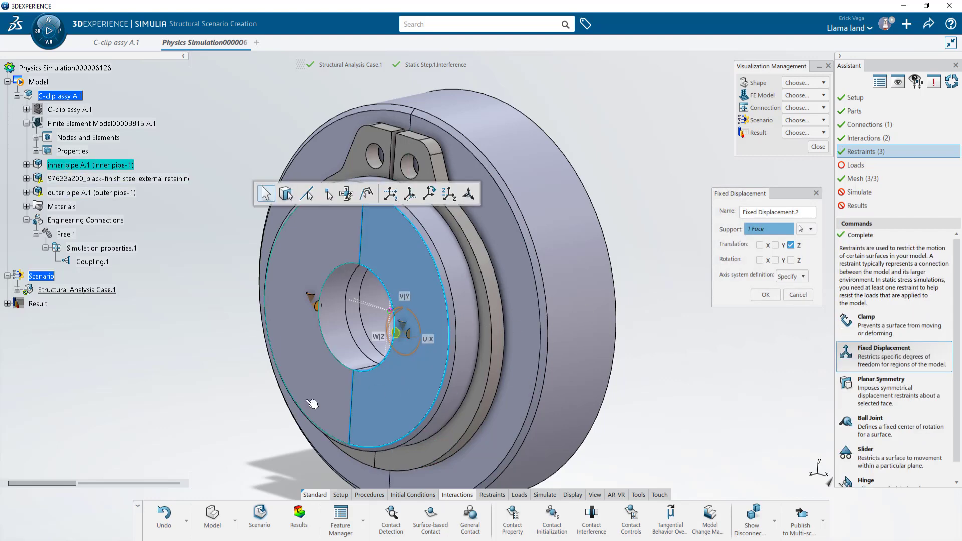
click(312, 404)
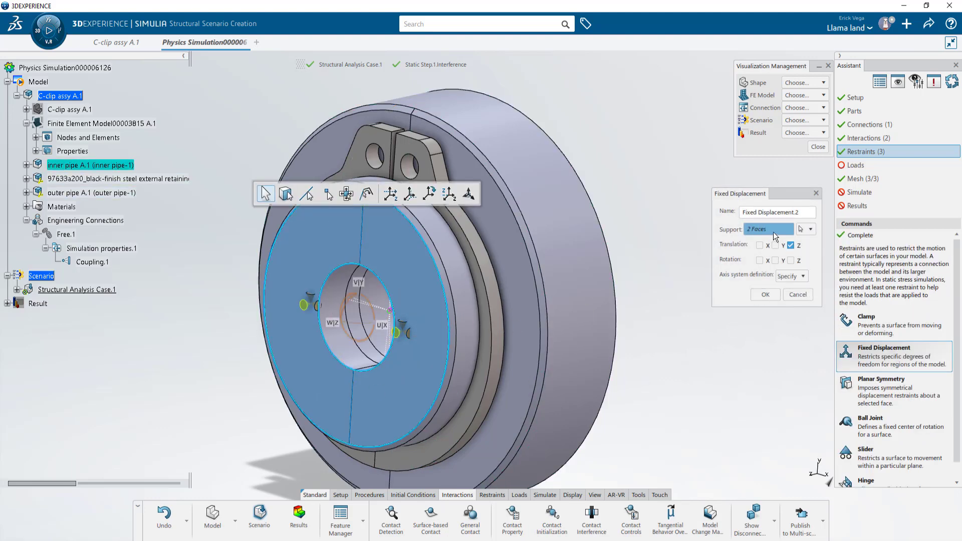
text(.)
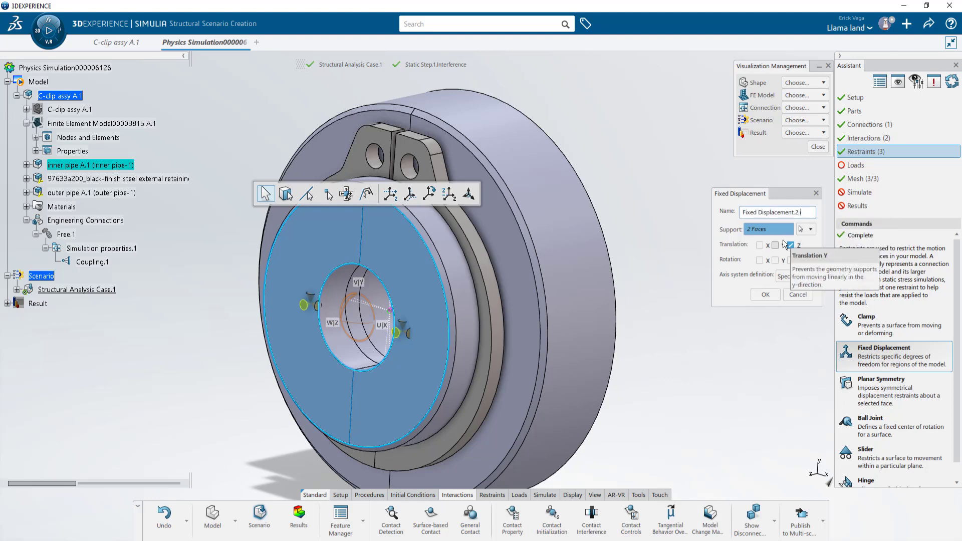
text(innerTransl)
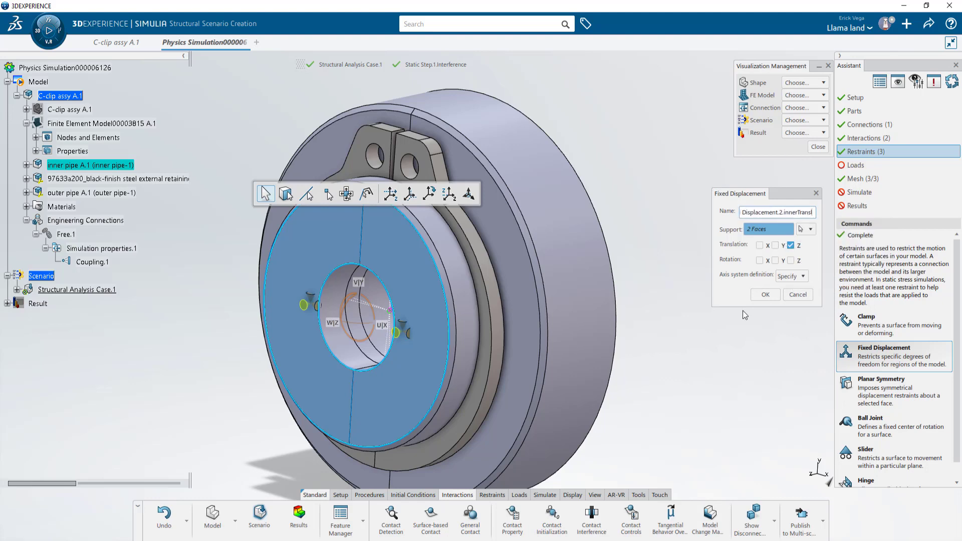
click(765, 295)
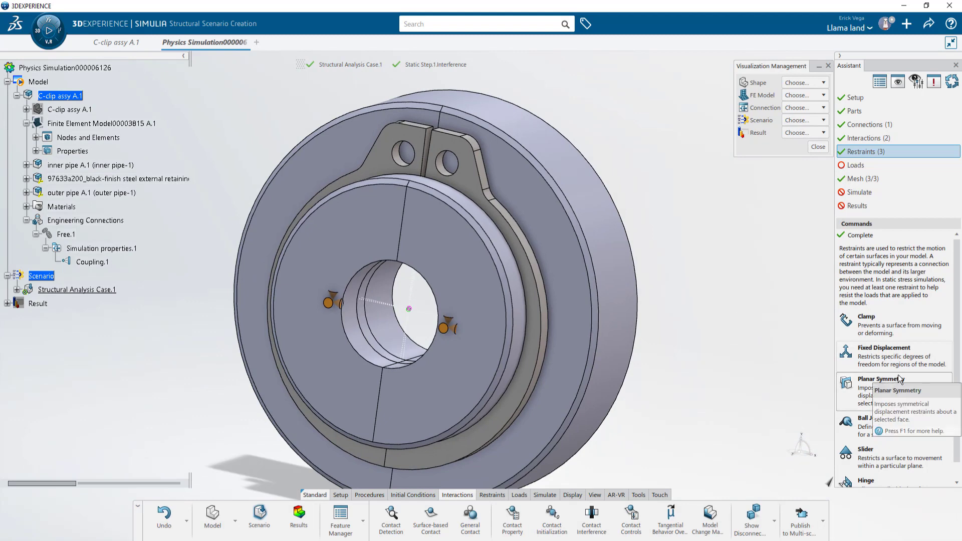
click(884, 365)
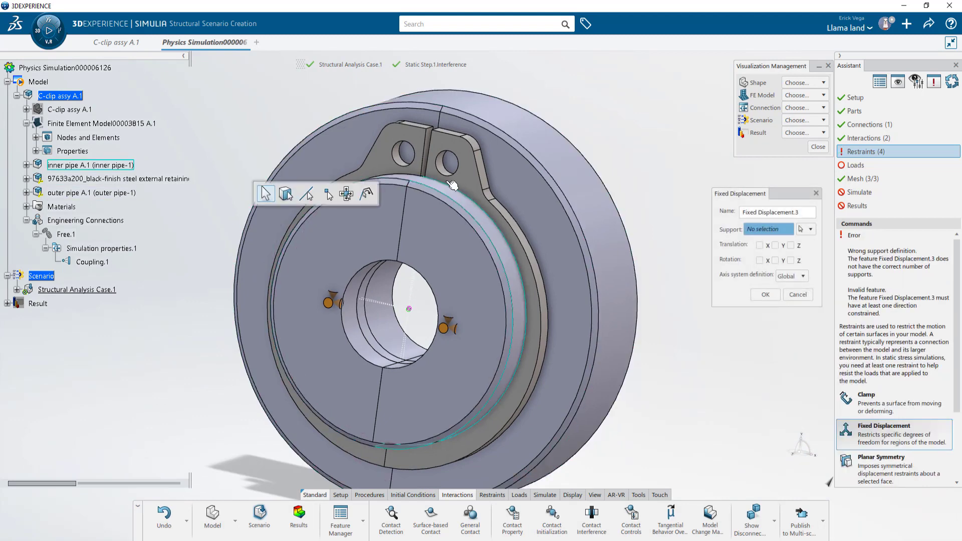
click(398, 175)
click(391, 173)
click(760, 245)
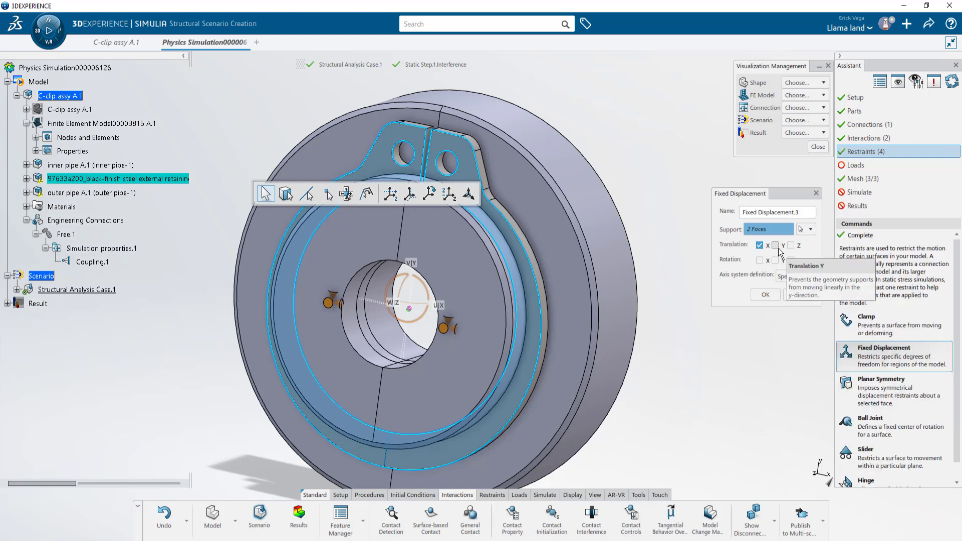
click(778, 247)
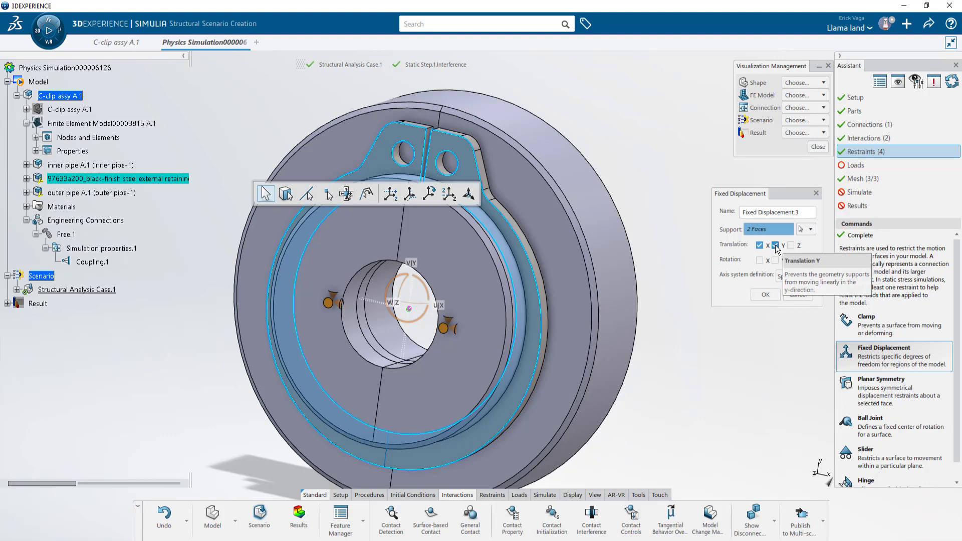
click(775, 245)
click(760, 245)
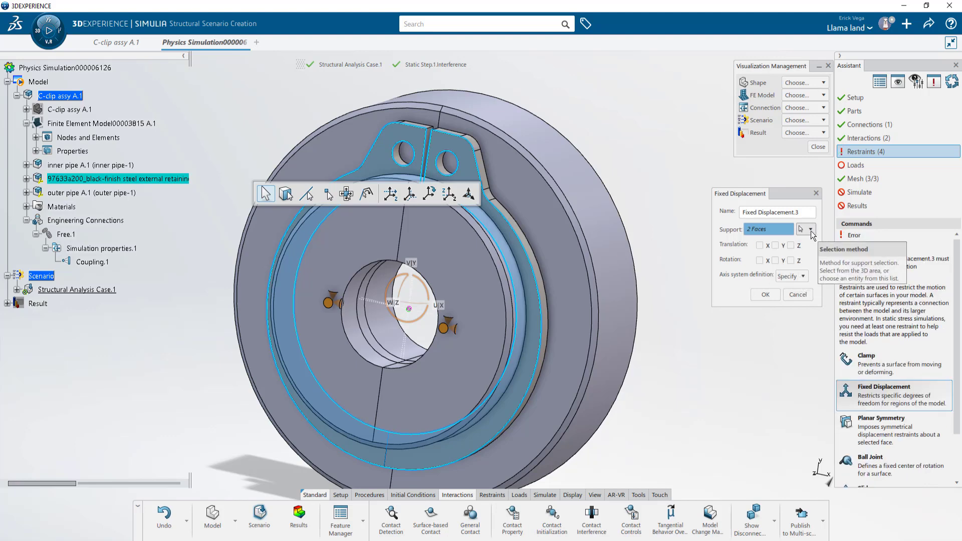
click(811, 230)
click(802, 270)
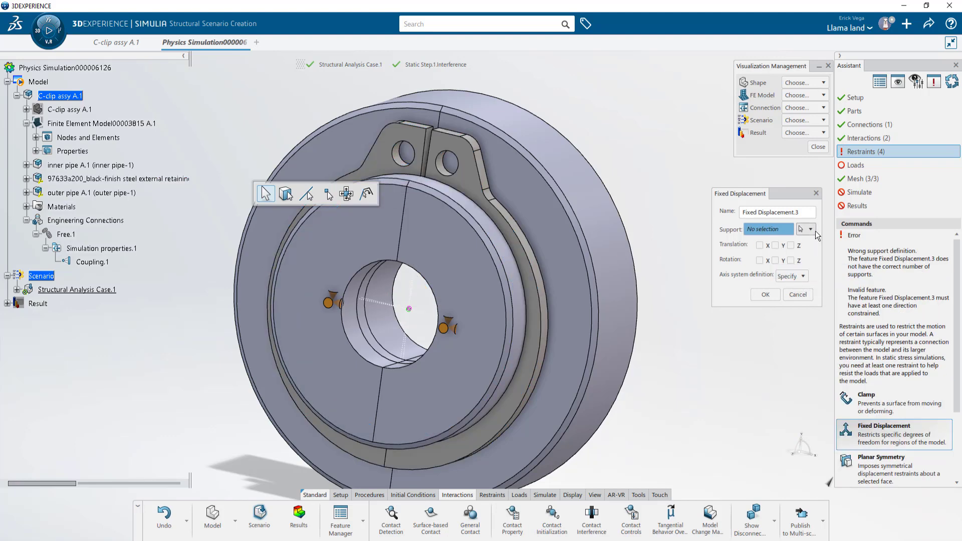
Step: Apply the third fixed displacement to Coupling.1, restraining rotation about Z, and name it Fixed Displacement.3.clipradial
click(811, 230)
click(812, 272)
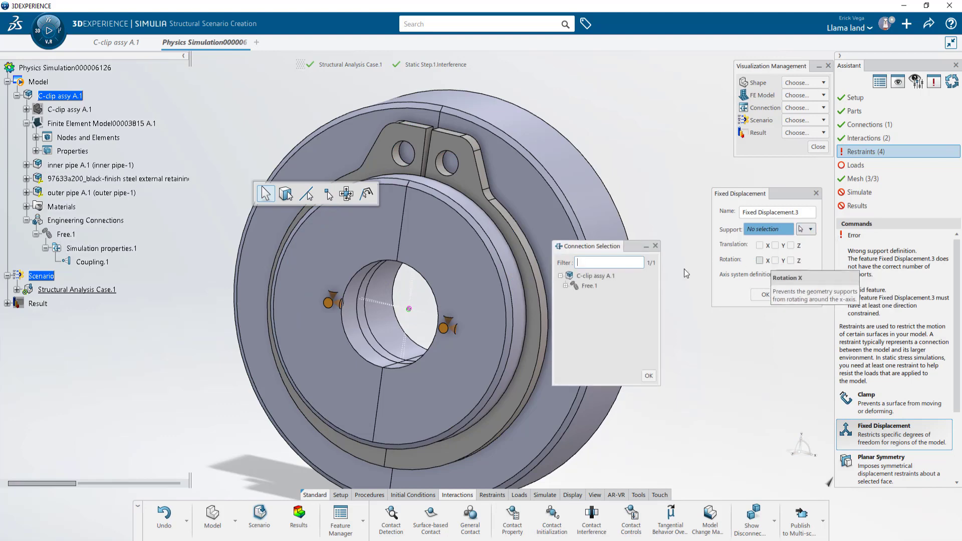
click(565, 285)
click(581, 295)
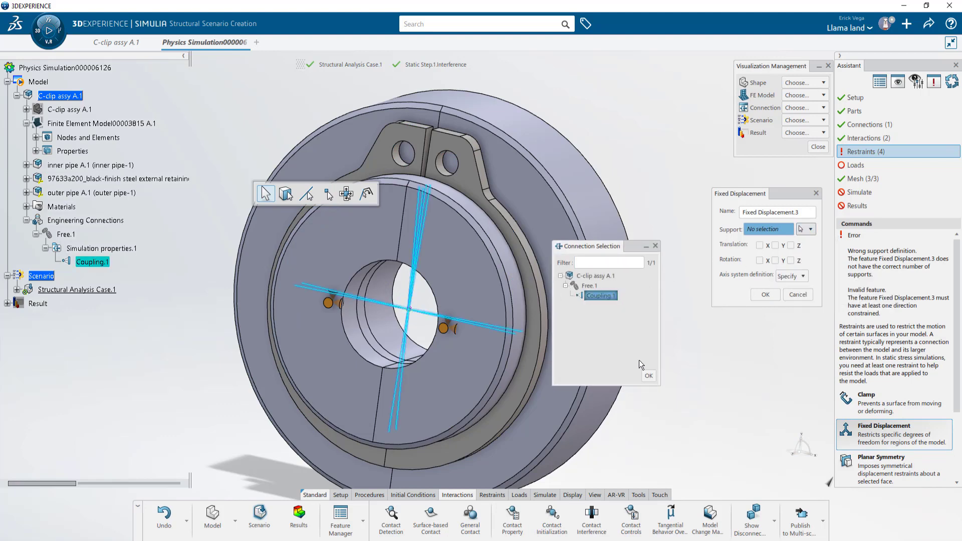
click(649, 376)
click(791, 260)
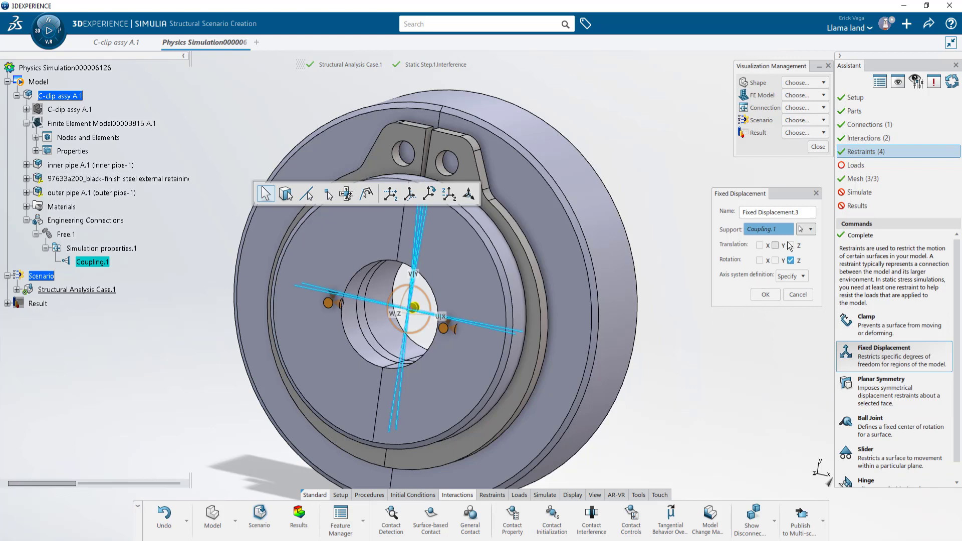
click(803, 212)
click(803, 211)
text(.clipradial)
click(765, 294)
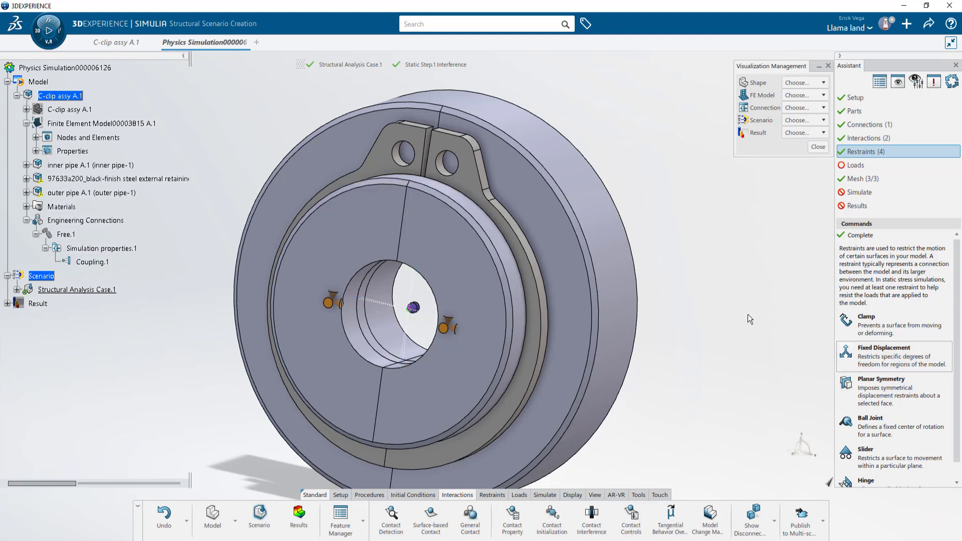
Step: Add a fixed displacement named Fixed Displacement.4.clipTransl on Coupling.1, restraining only Z translation
click(879, 360)
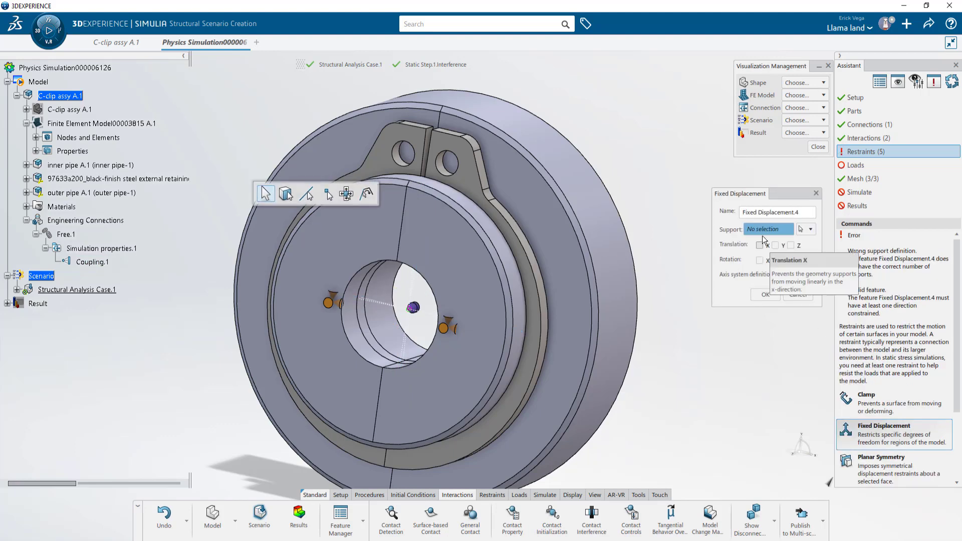
click(810, 229)
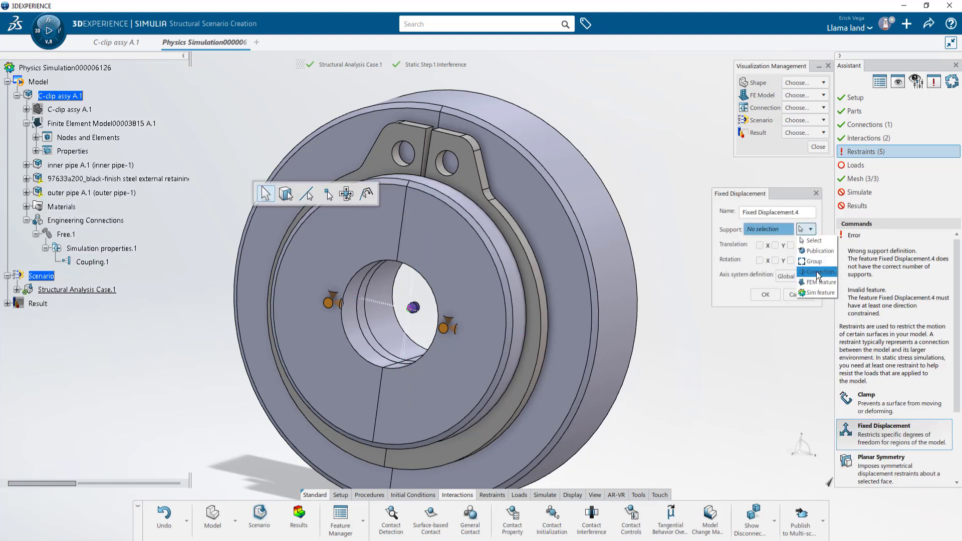
click(819, 277)
click(566, 286)
click(596, 296)
click(647, 377)
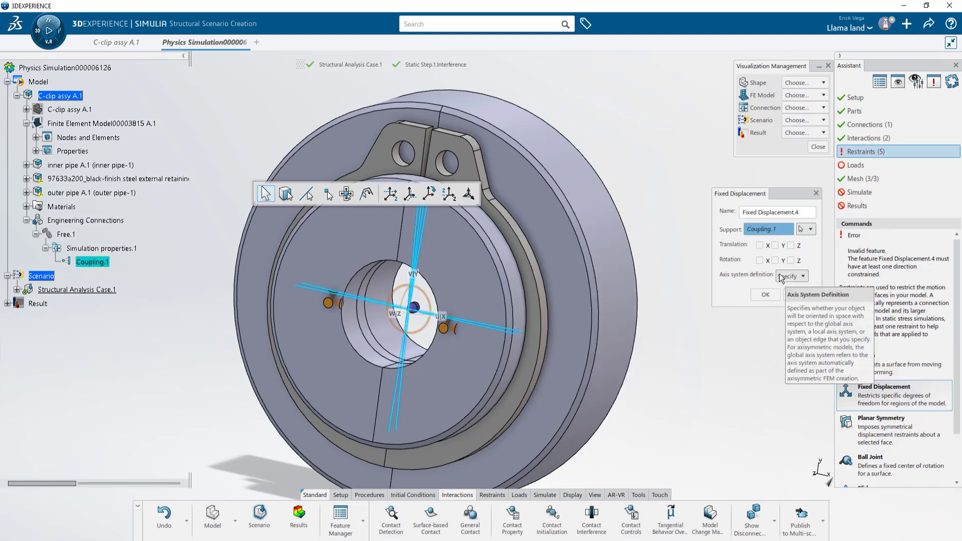
click(791, 245)
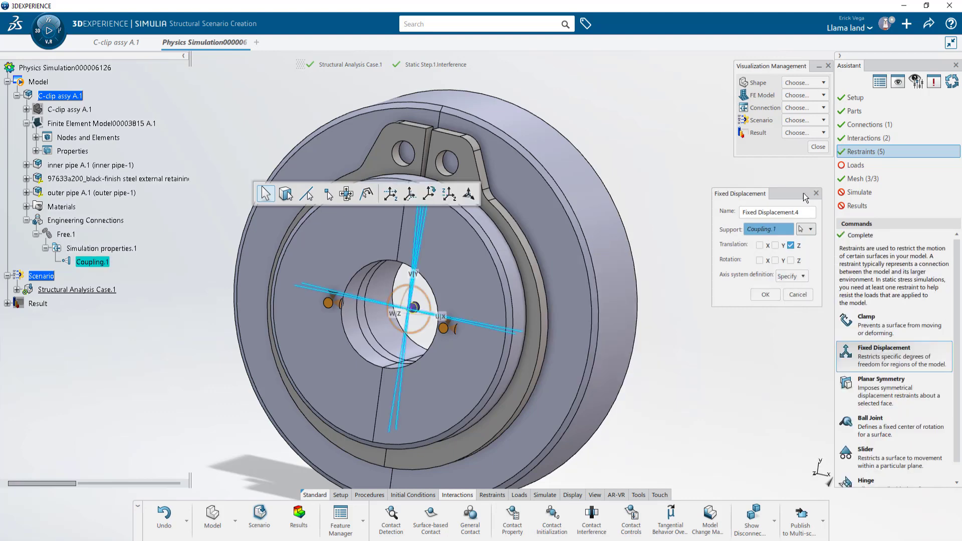
click(801, 212)
text(.clipTransl)
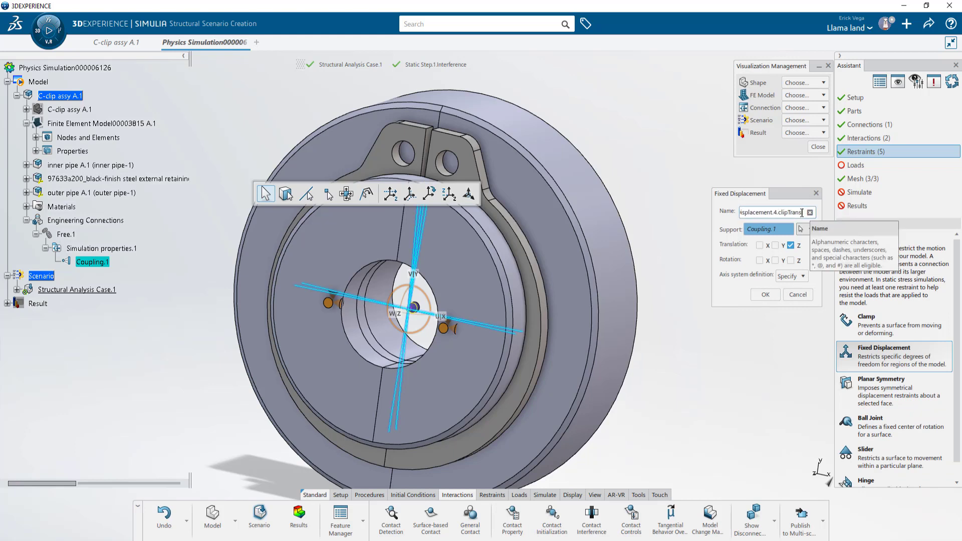
click(765, 295)
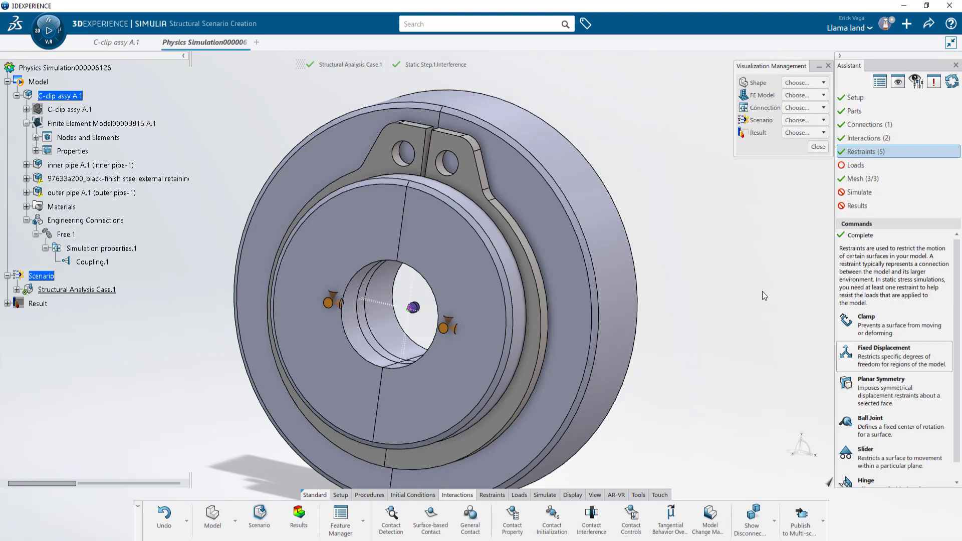
Step: Run the structural analysis case as a local interactive simulation on 4 cores and close the simulation status once solved
click(546, 495)
click(673, 525)
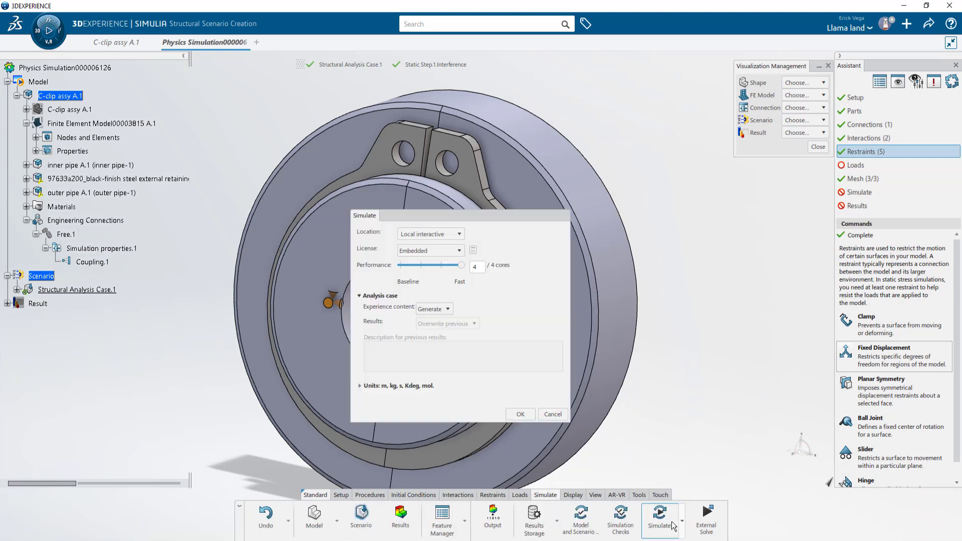
click(510, 416)
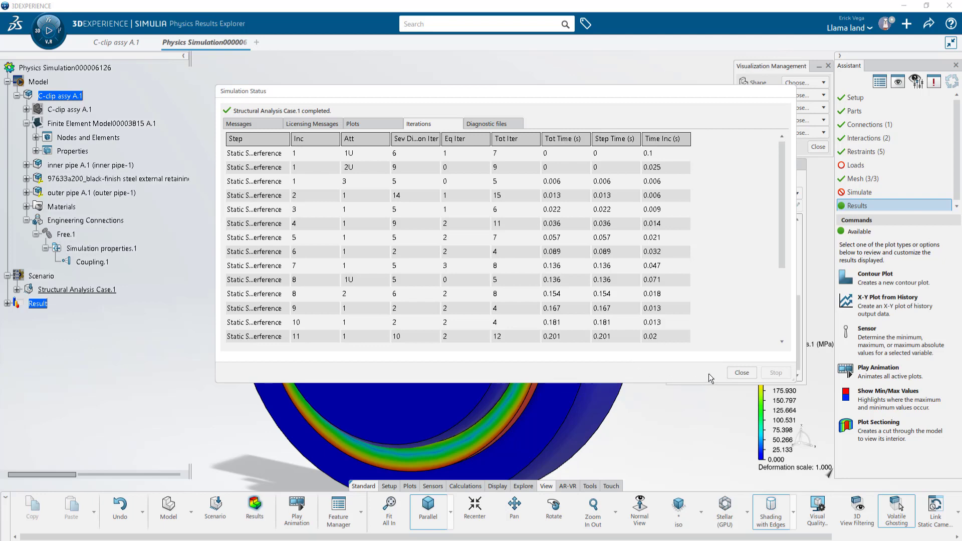
click(741, 372)
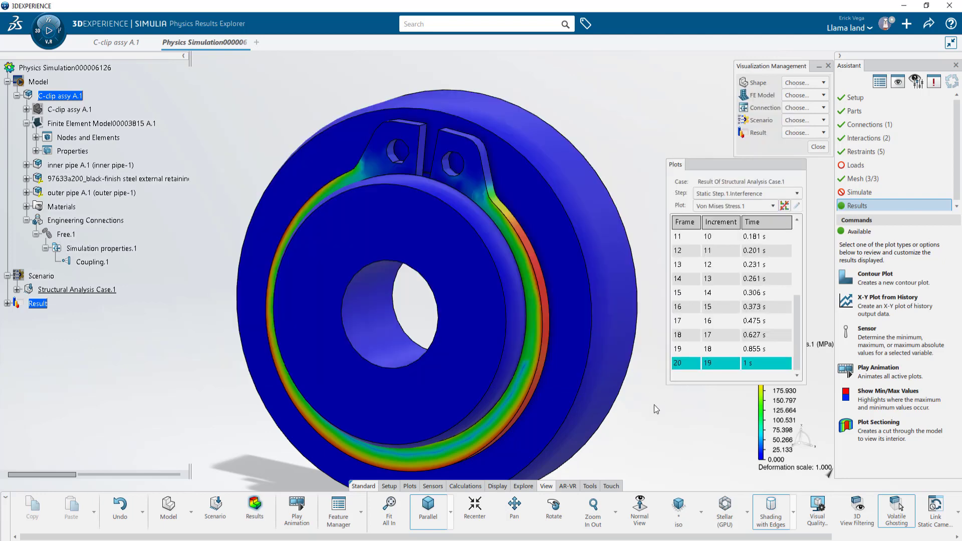
Step: Return to the scenario and add a static step named Static Step.2.closegap with an initial time increment of 0.1 s
click(215, 511)
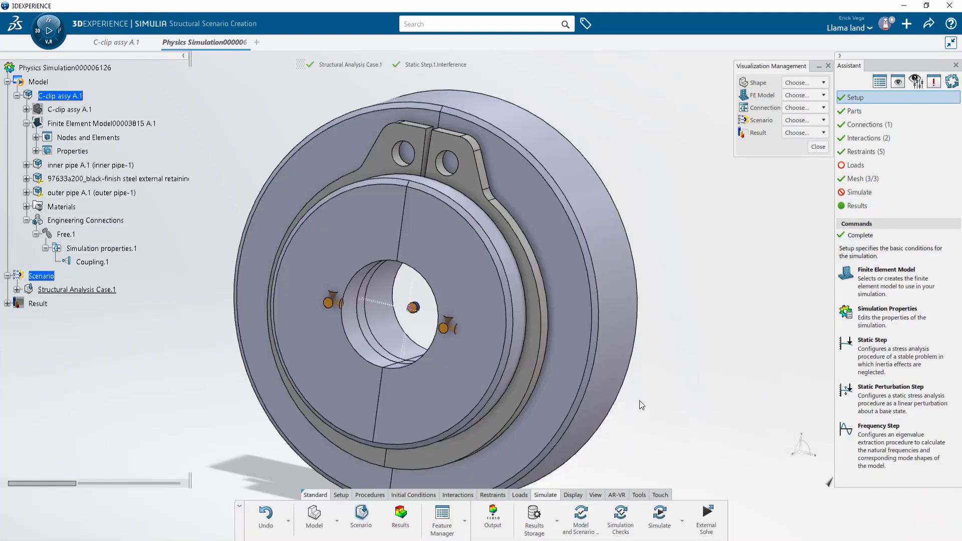
click(370, 495)
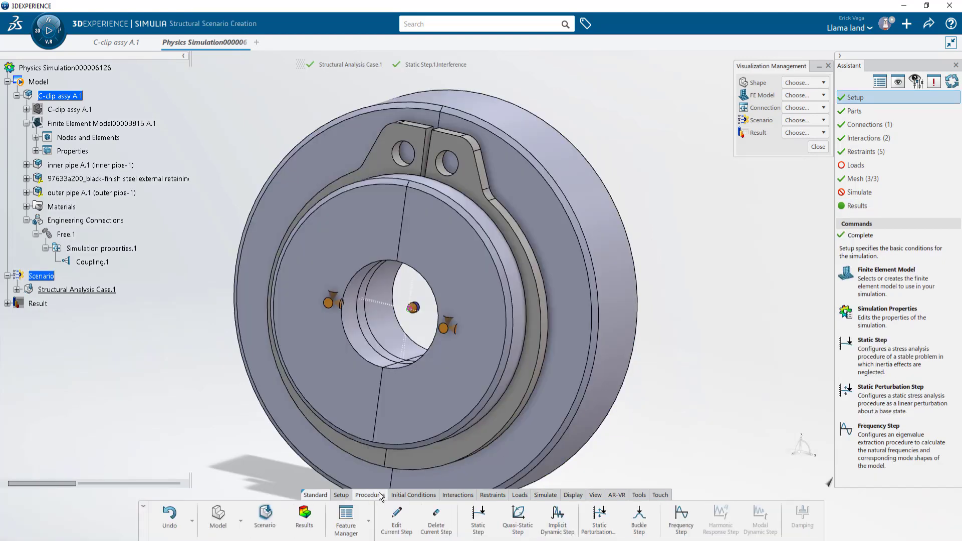
click(479, 518)
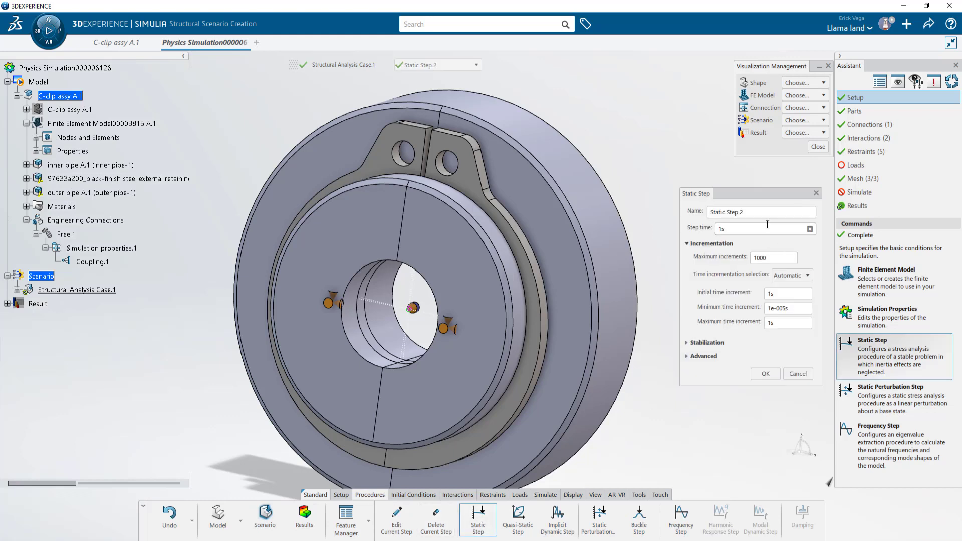
click(755, 212)
text(.closegap)
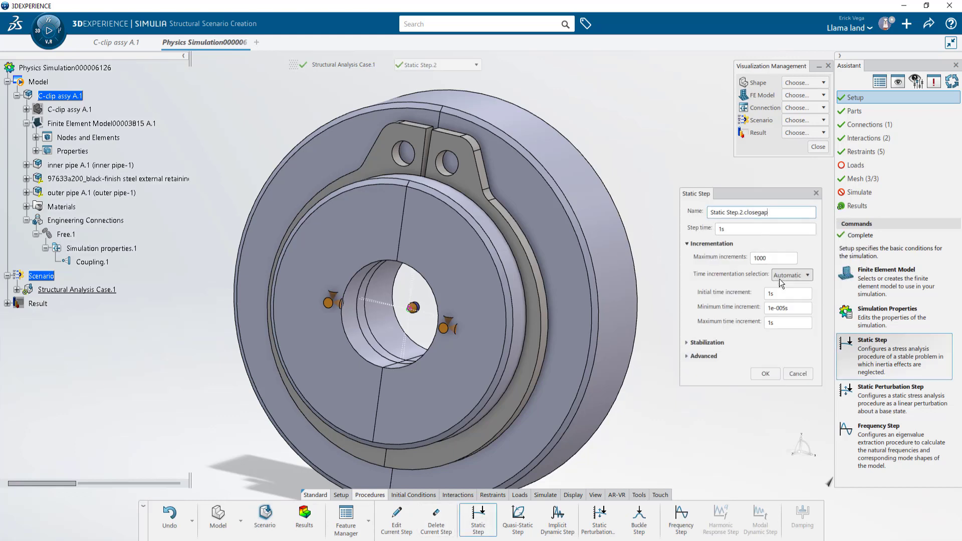
click(781, 294)
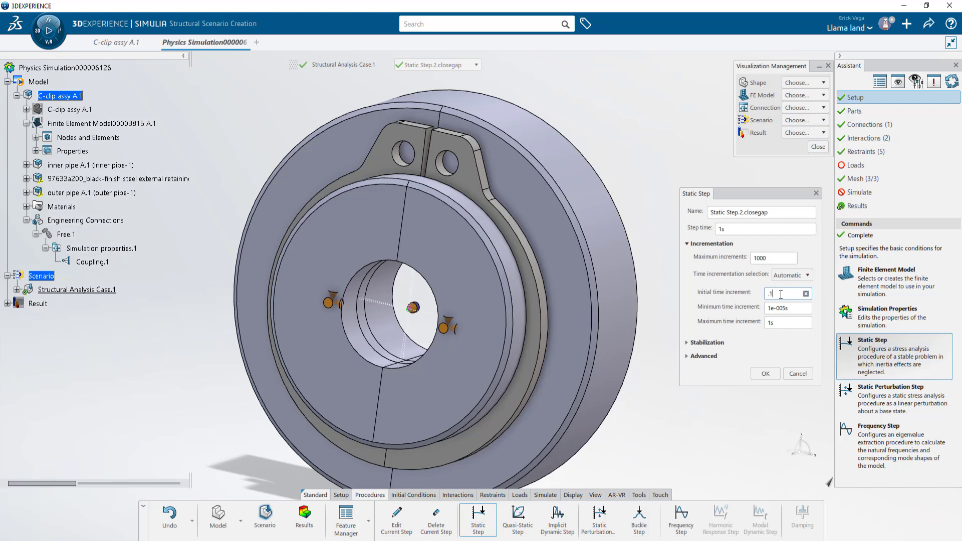
click(766, 354)
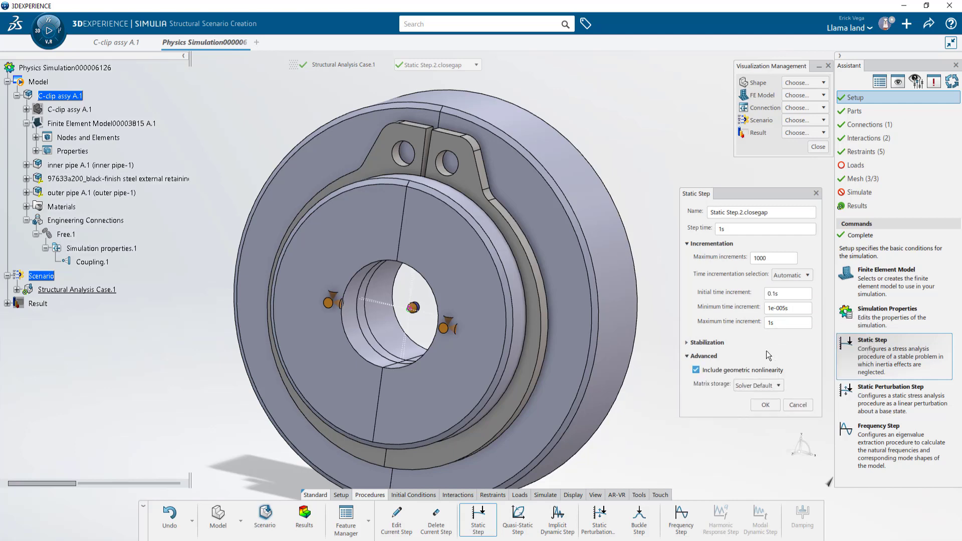
click(17, 289)
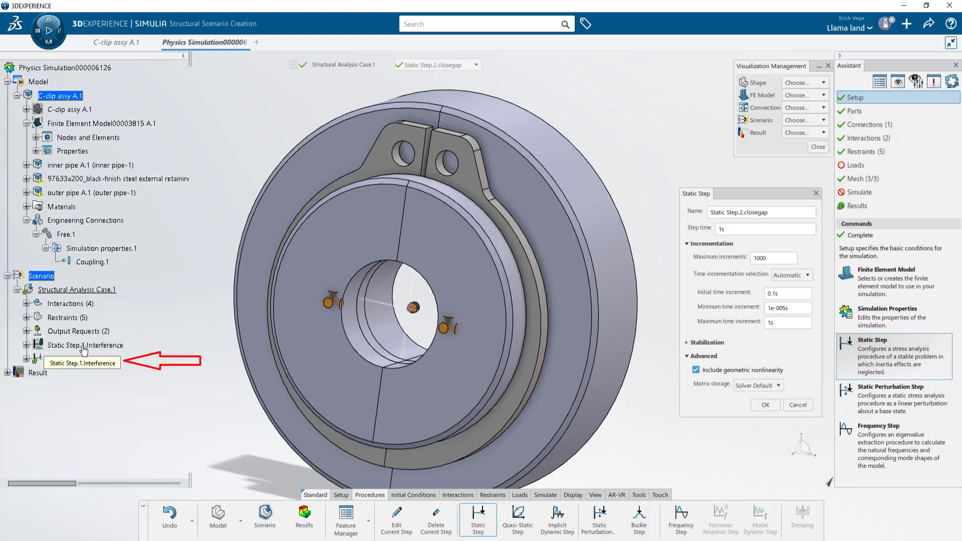
click(765, 404)
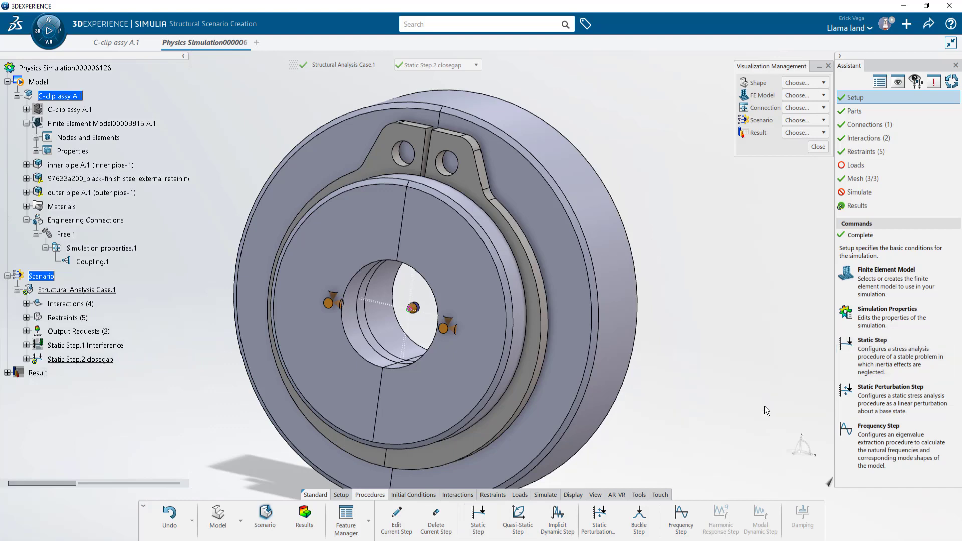
Step: In the Feature Manager, remove Fixed Displacement.2.innerTransl and Fixed Displacement.4.clipTransl from Static Step.2.closegap
click(346, 528)
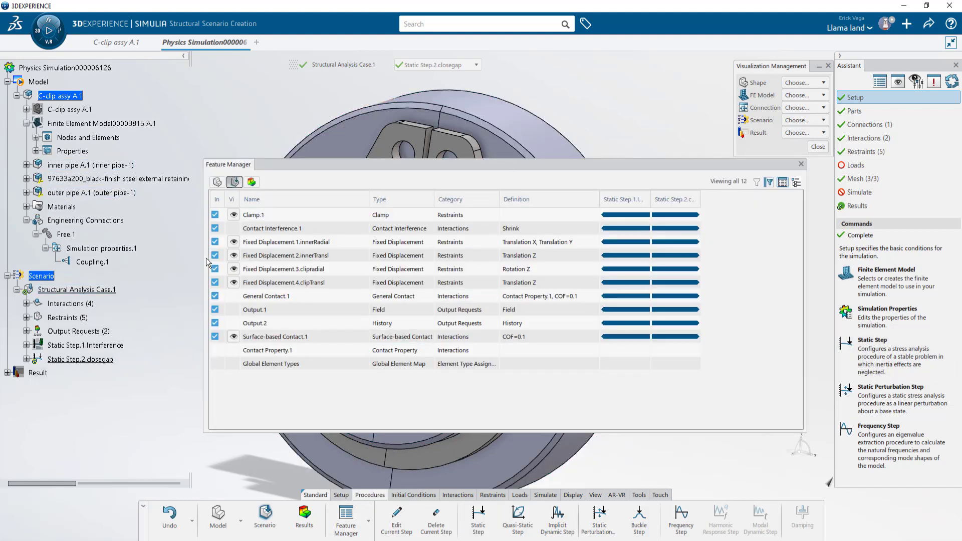
drag(203, 258, 288, 258)
drag(532, 169, 675, 87)
middle_drag(451, 401, 506, 366)
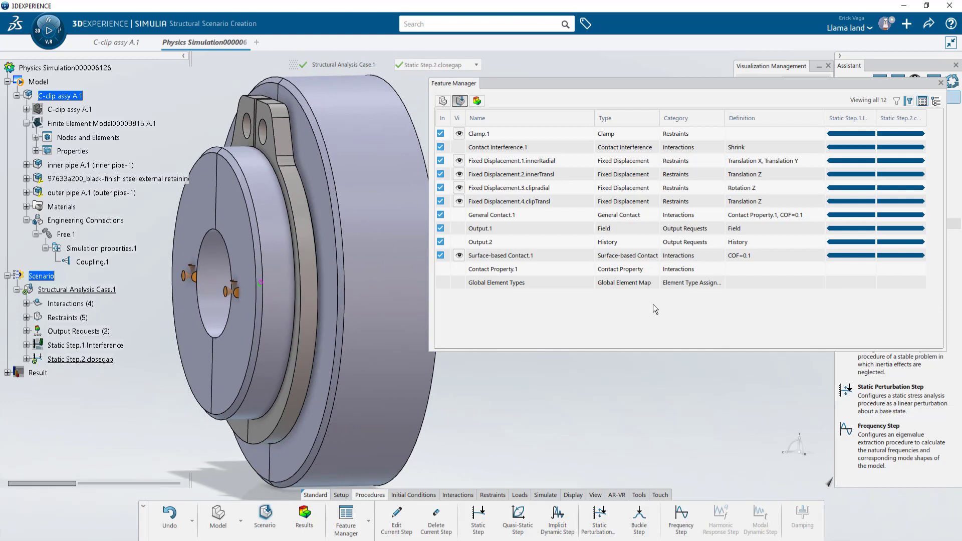
click(578, 175)
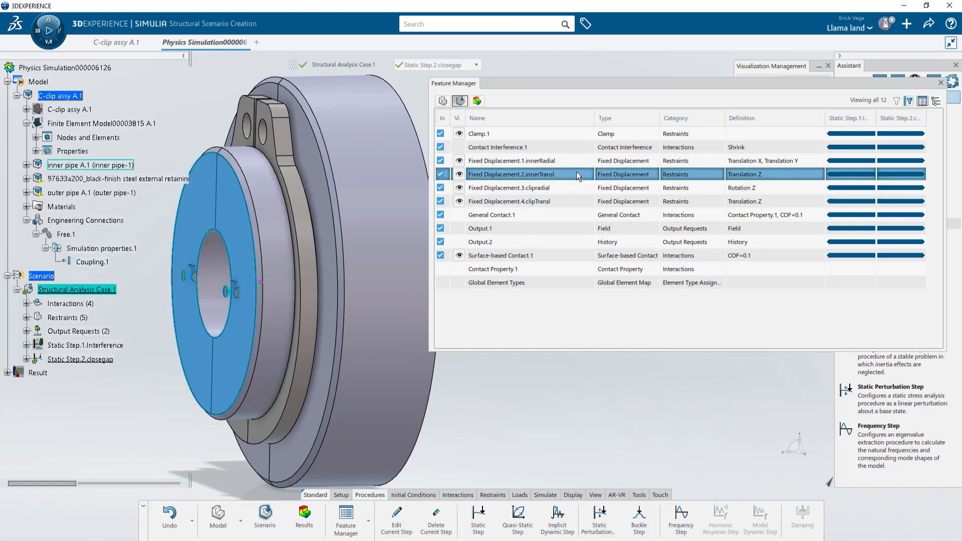
right_click(897, 180)
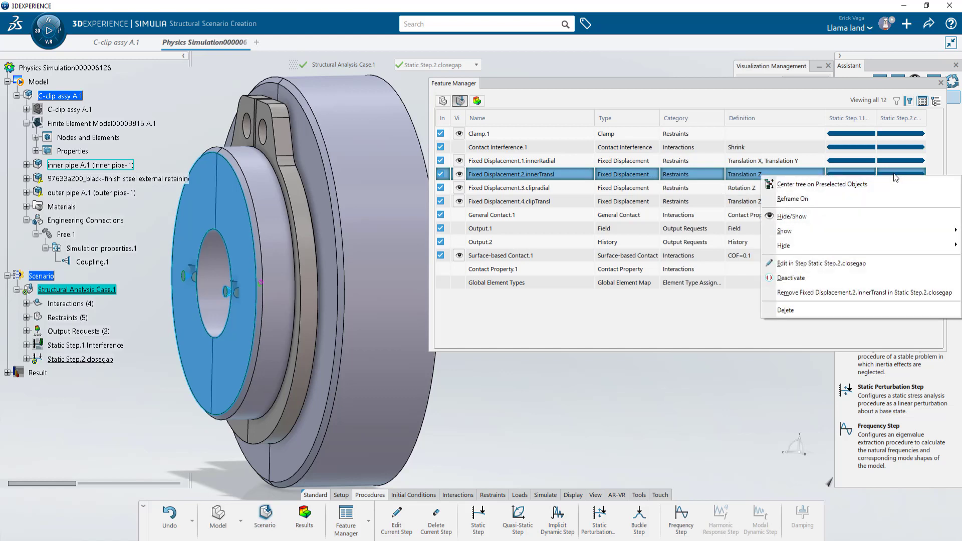
click(854, 294)
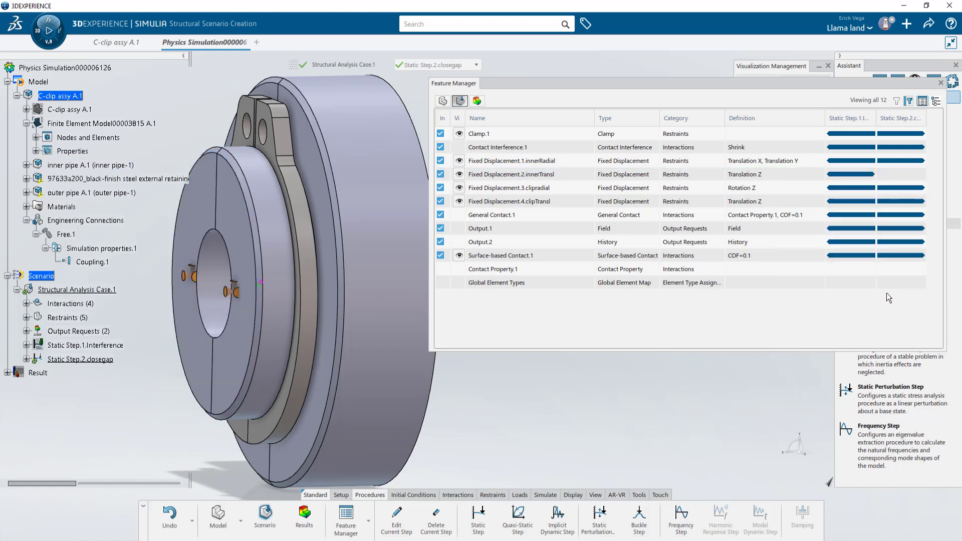
right_click(897, 206)
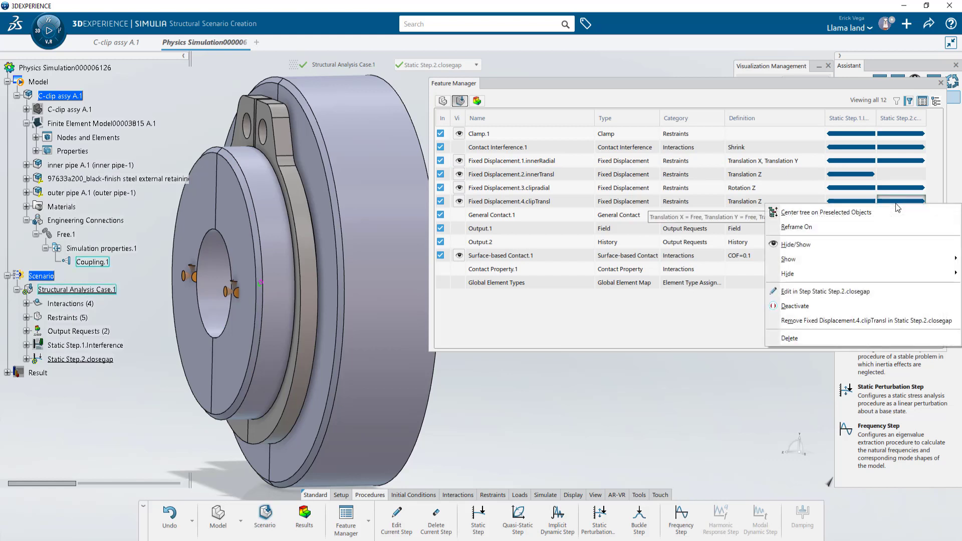
click(882, 321)
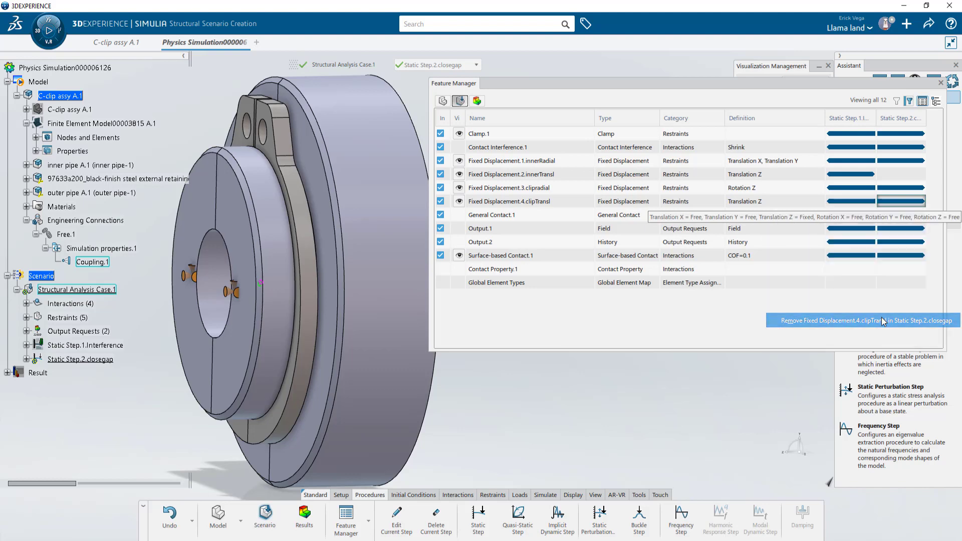
click(941, 83)
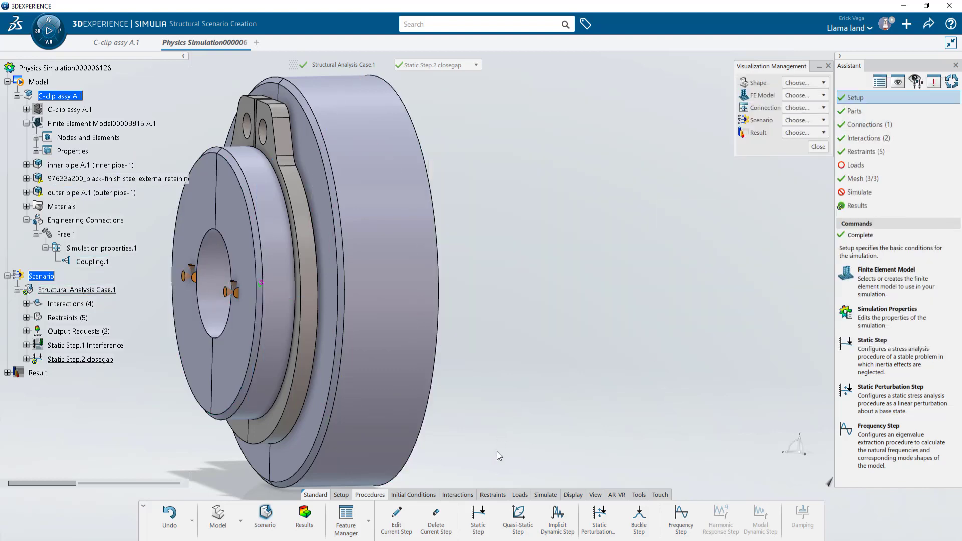
Step: Apply a 0.254 mm Z translation to the inner pipe's two front faces and check in the Feature Manager which steps use it
click(521, 495)
click(476, 516)
click(231, 365)
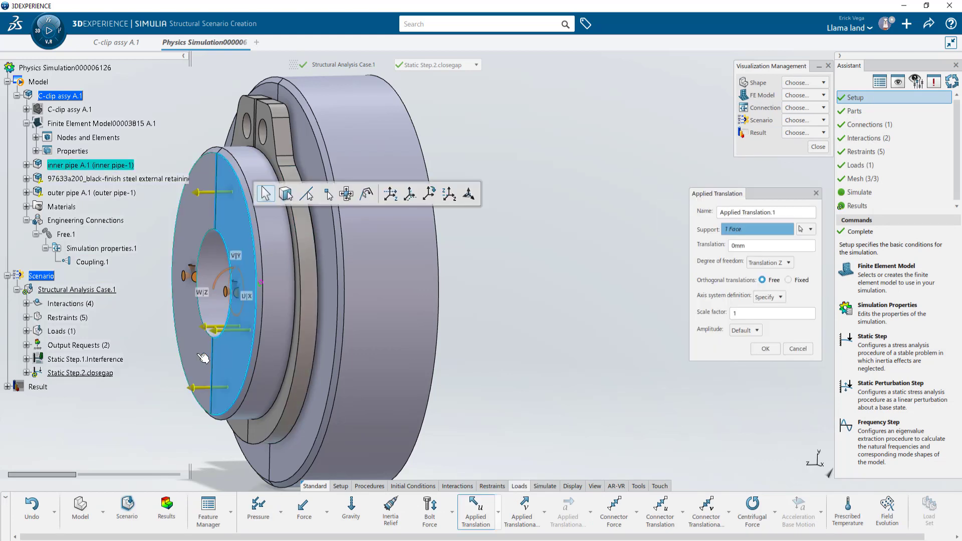
click(201, 357)
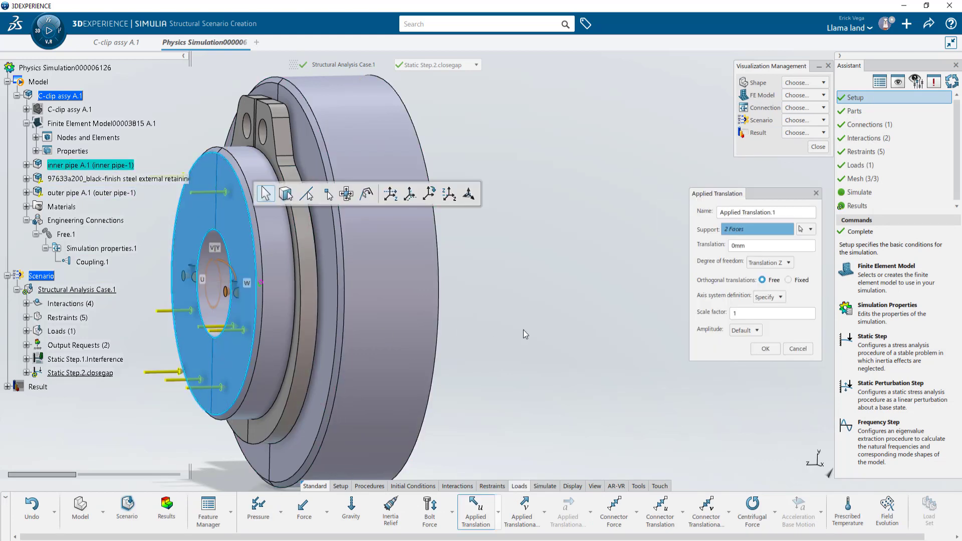
click(758, 246)
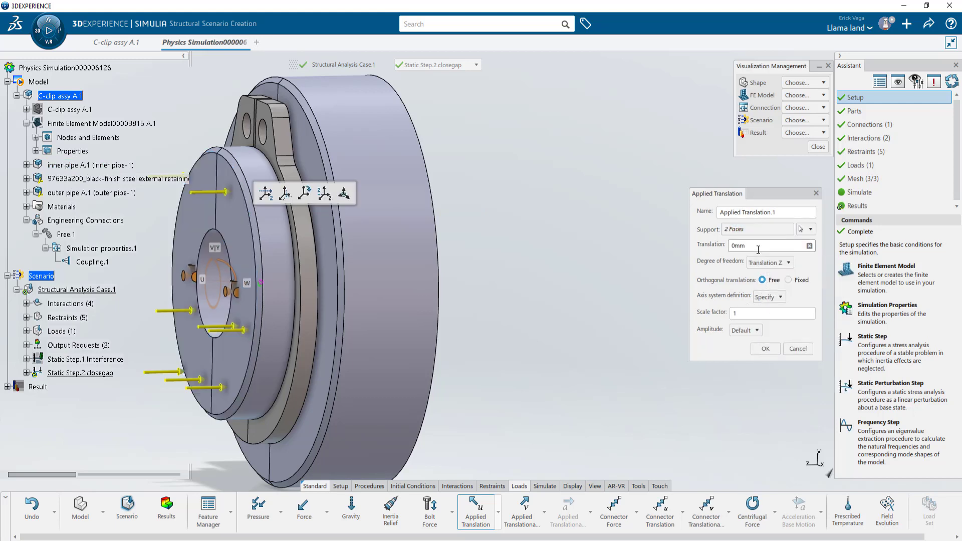
double_click(758, 246)
text(.254)
click(627, 326)
click(765, 348)
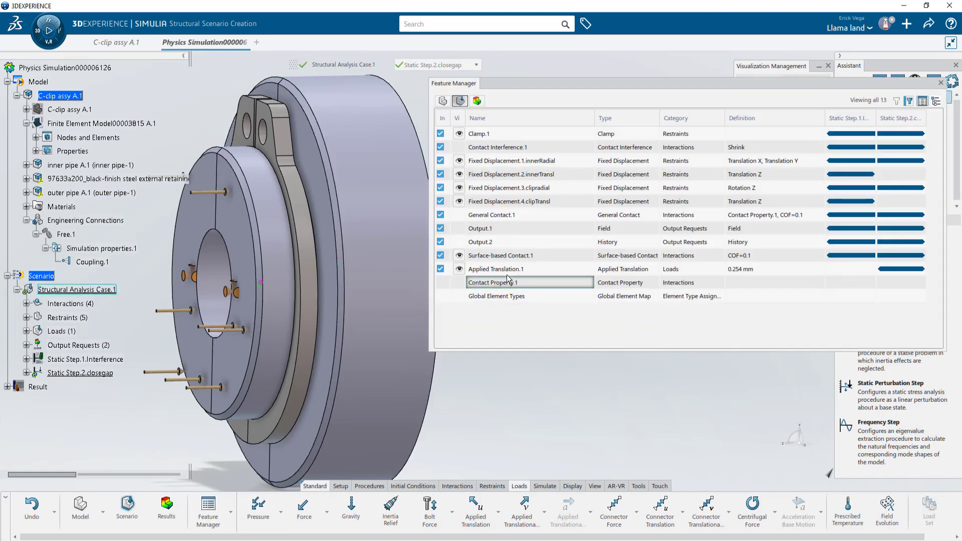
click(507, 273)
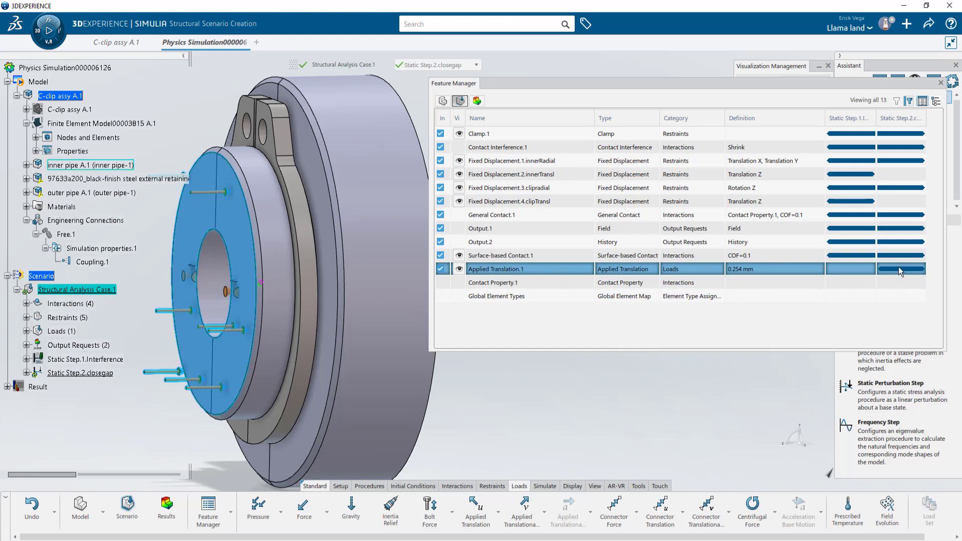
mouse_move(899, 271)
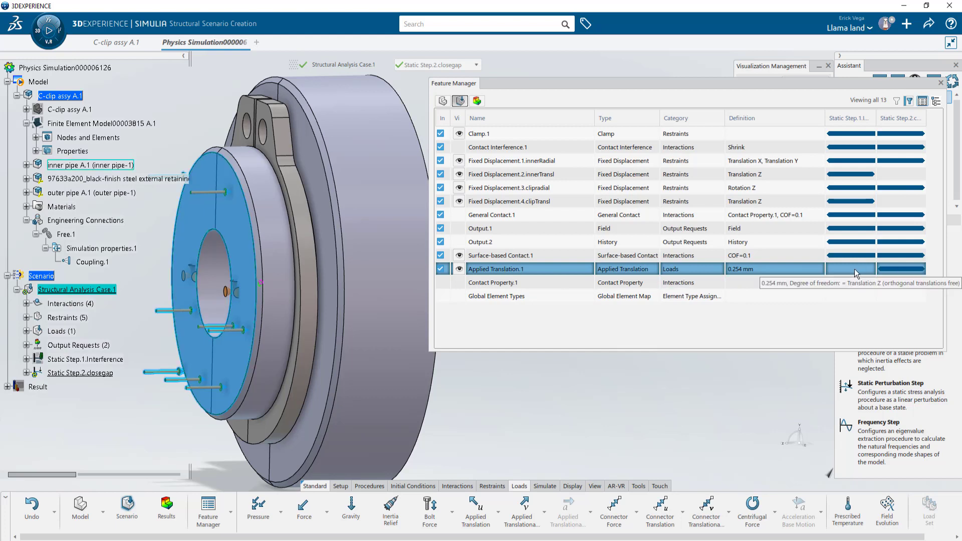
click(862, 330)
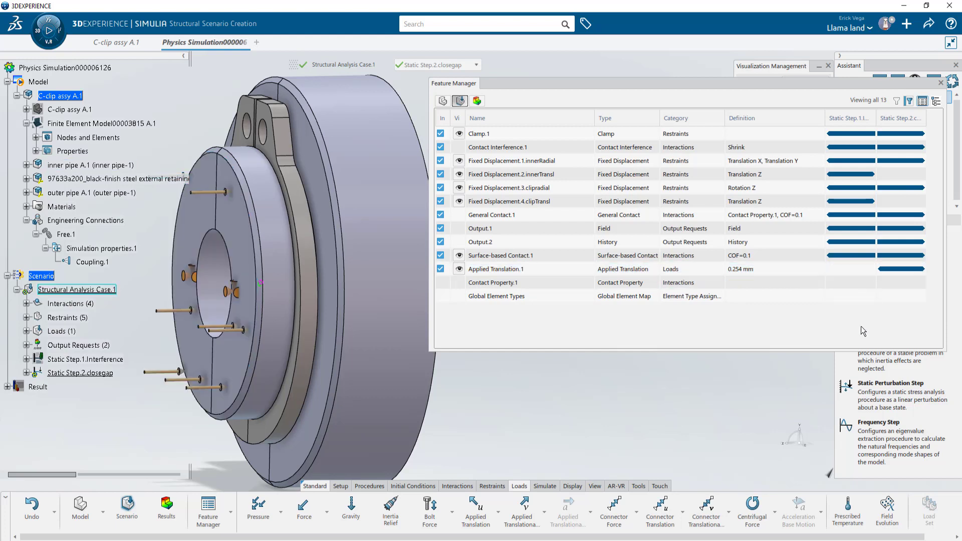
click(940, 84)
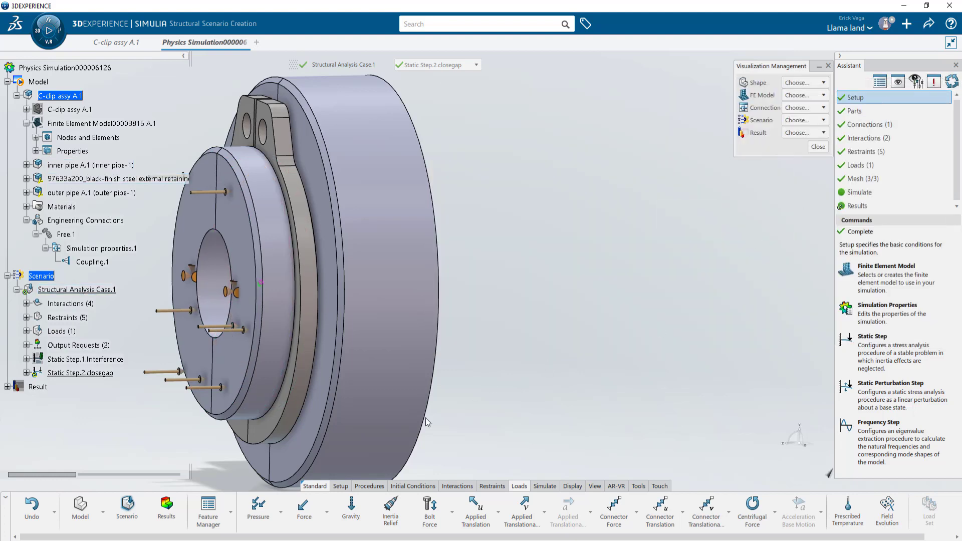
Step: Add a third static step named Static Step.3.Pressure with an initial time increment of 0.1 s
click(369, 486)
click(478, 515)
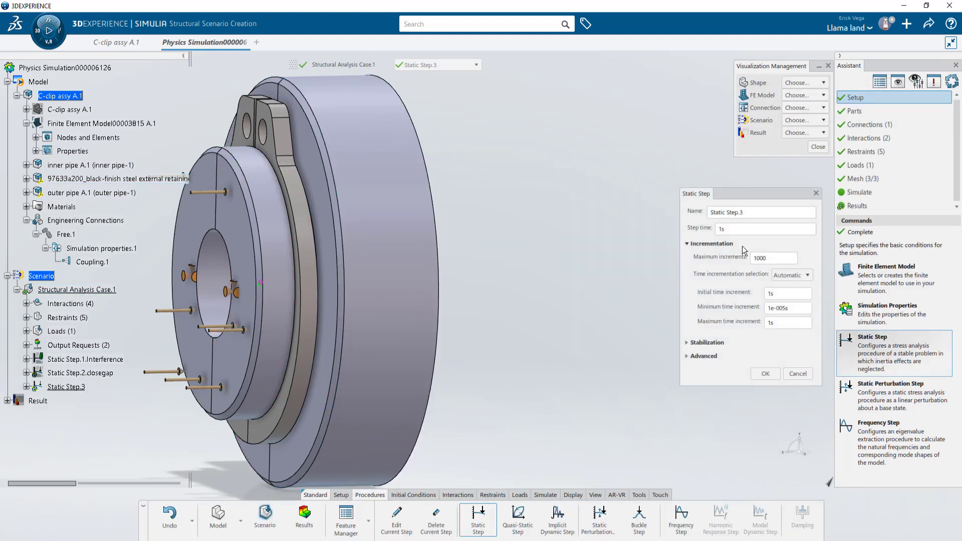
click(756, 210)
click(753, 211)
text(.Pressure)
click(778, 293)
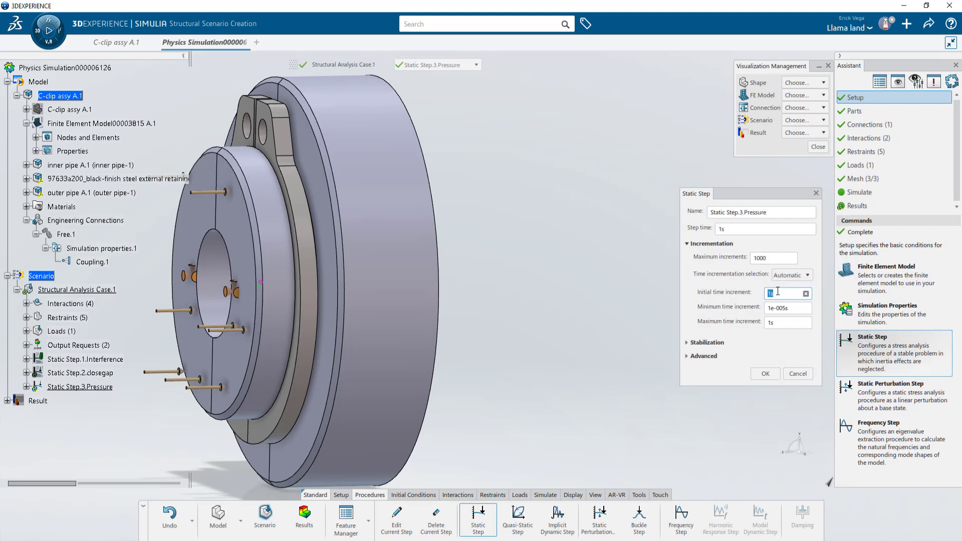
text(.1)
click(759, 375)
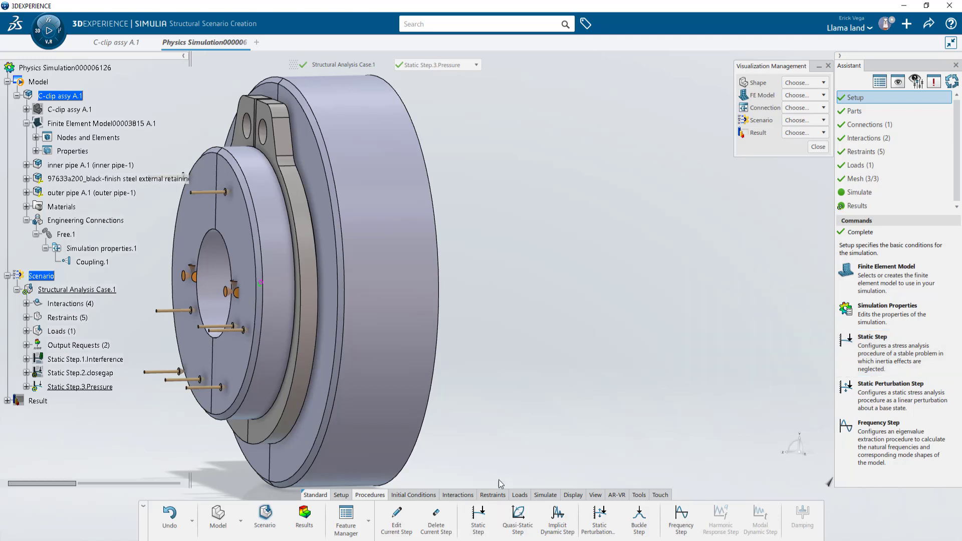
Step: Apply a 12 MPa pressure load to the inner pipe's two front faces in Static Step.3.Pressure
click(519, 495)
click(258, 509)
click(242, 261)
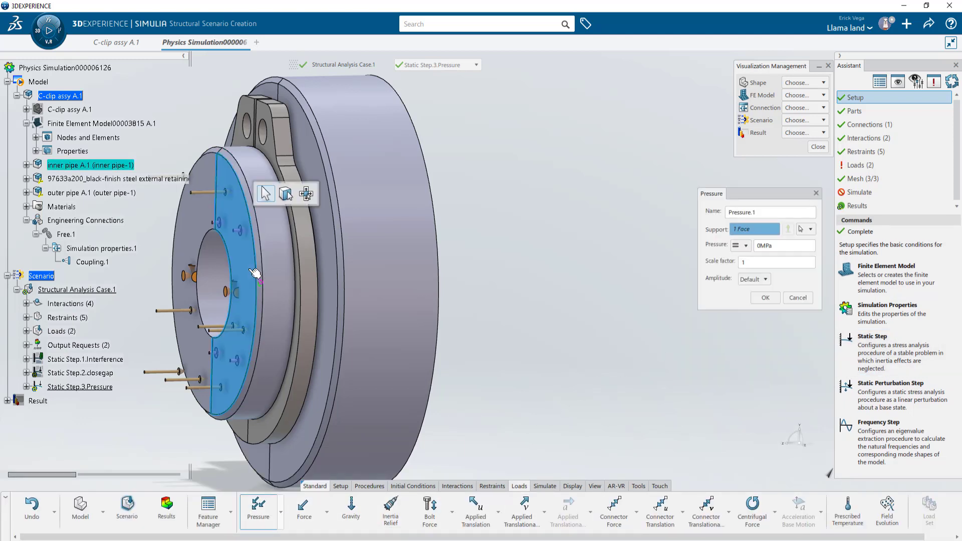
click(190, 240)
click(774, 247)
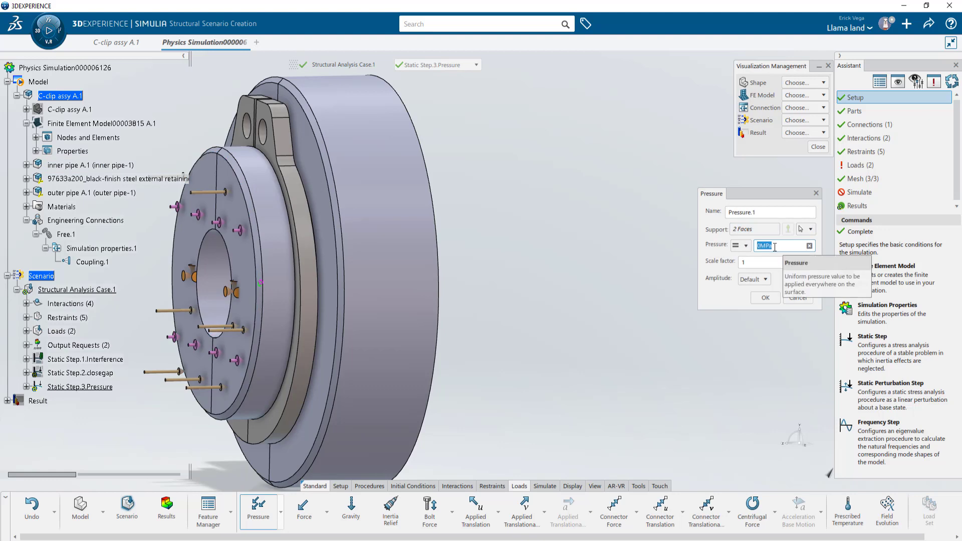
text(12)
click(765, 298)
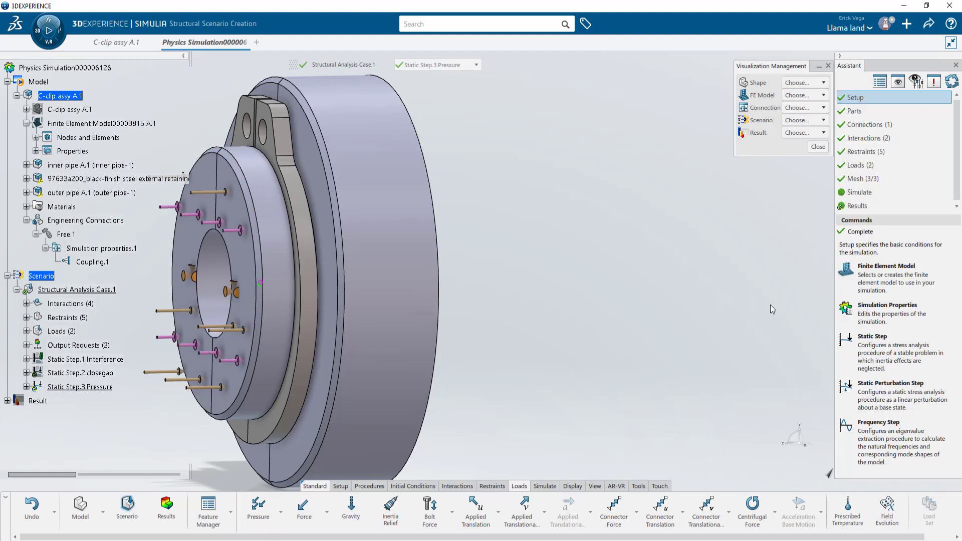
Step: In the Feature Manager, remove Applied Translation.1 from Static Step.3.Pressure
click(207, 507)
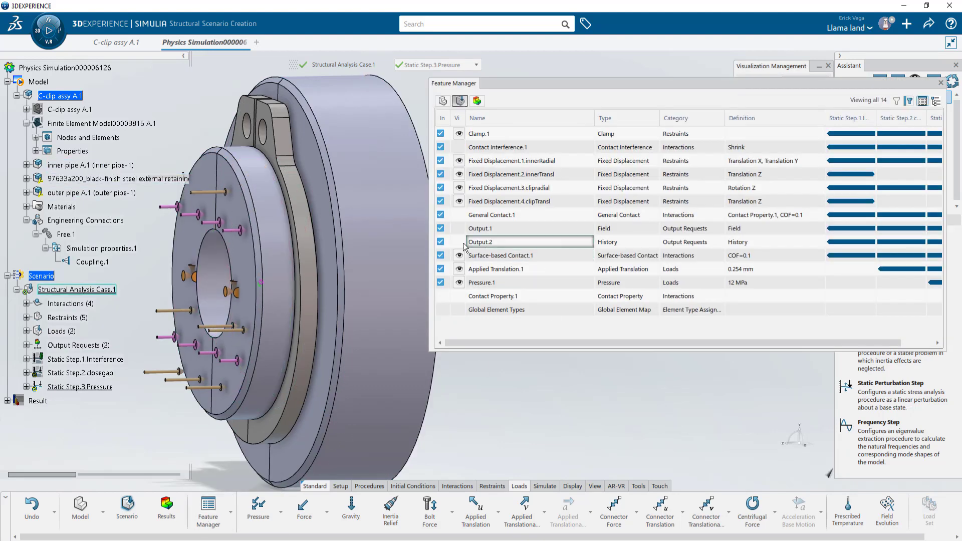
drag(434, 241, 373, 241)
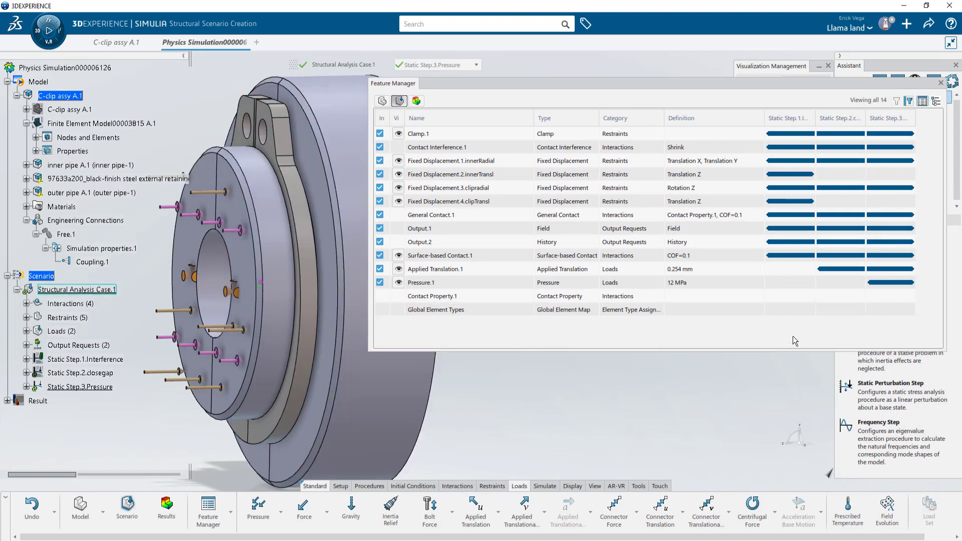
right_click(876, 274)
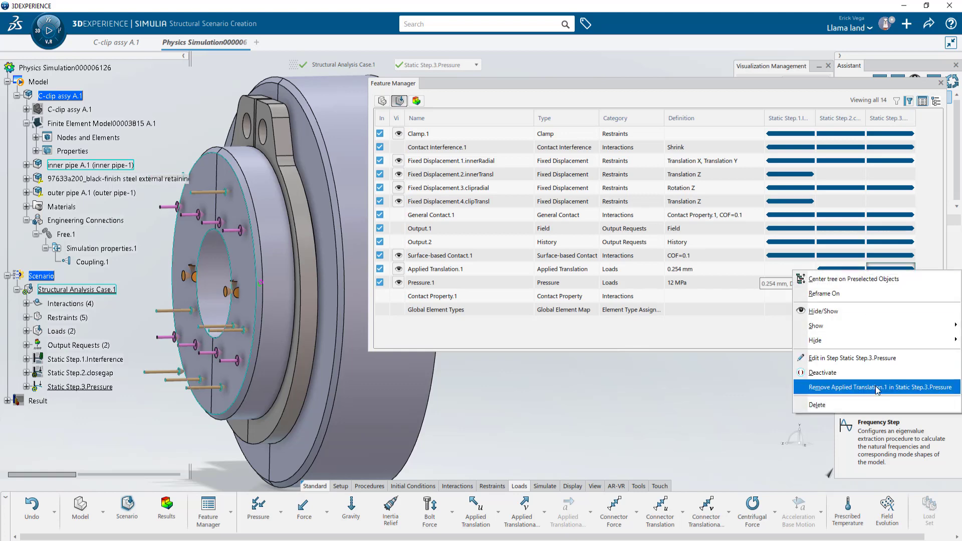
click(876, 384)
click(871, 340)
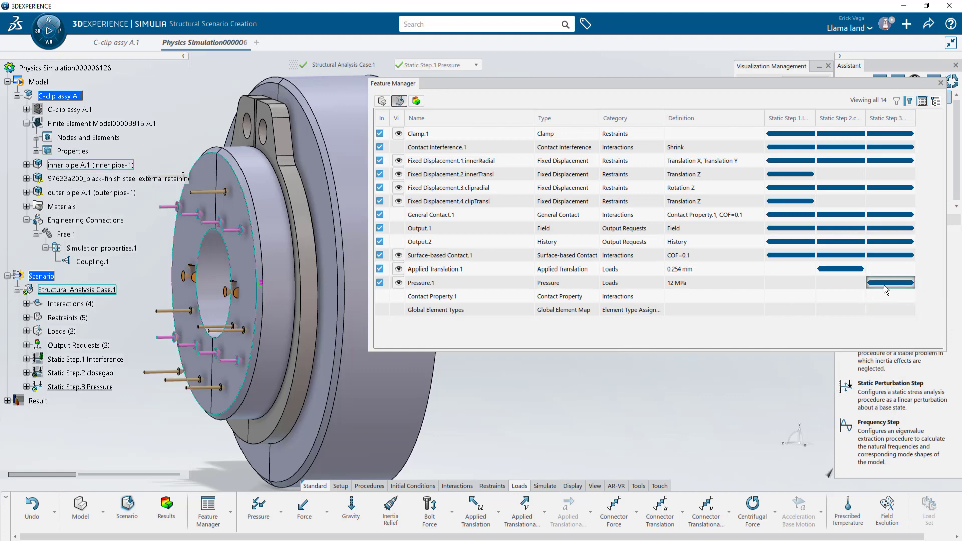
click(941, 84)
Step: Run the simulation of Structural Analysis Case.1
click(544, 486)
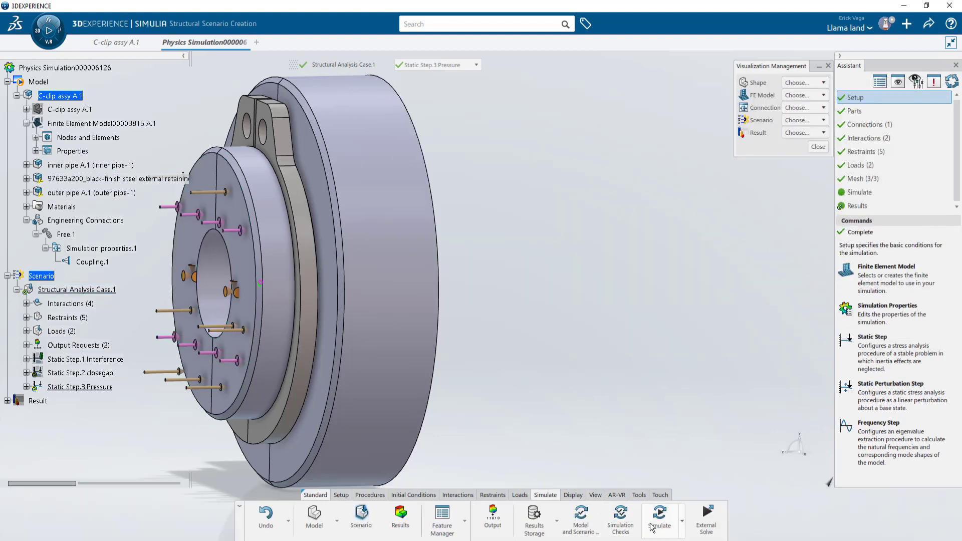
click(660, 518)
click(520, 415)
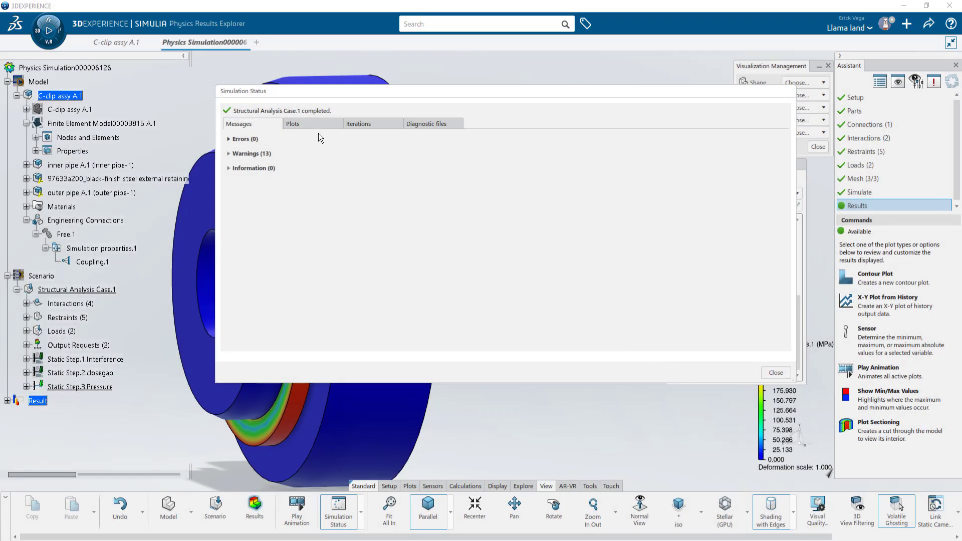
Step: Review the Total Time versus Increment plots in the simulation status for the interference, closegap and pressure steps
click(311, 122)
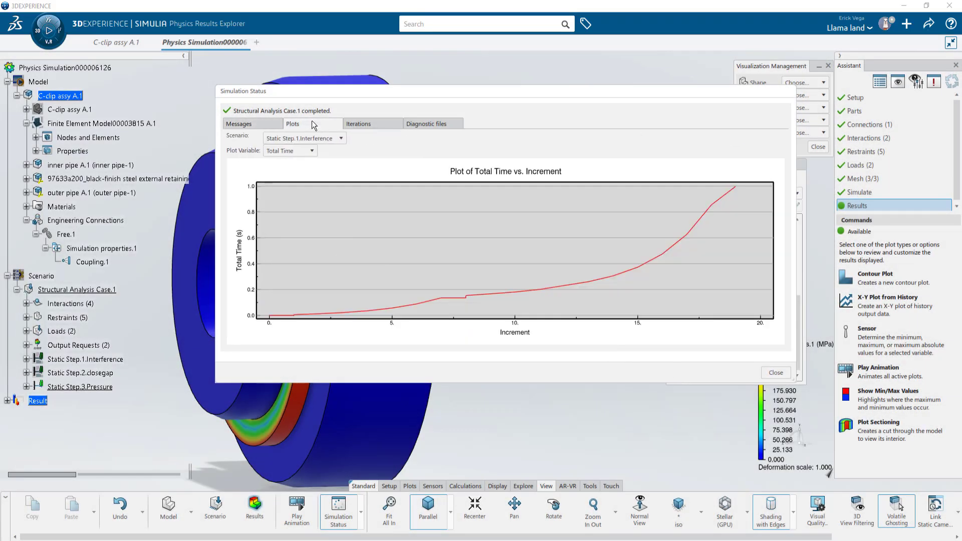
click(340, 138)
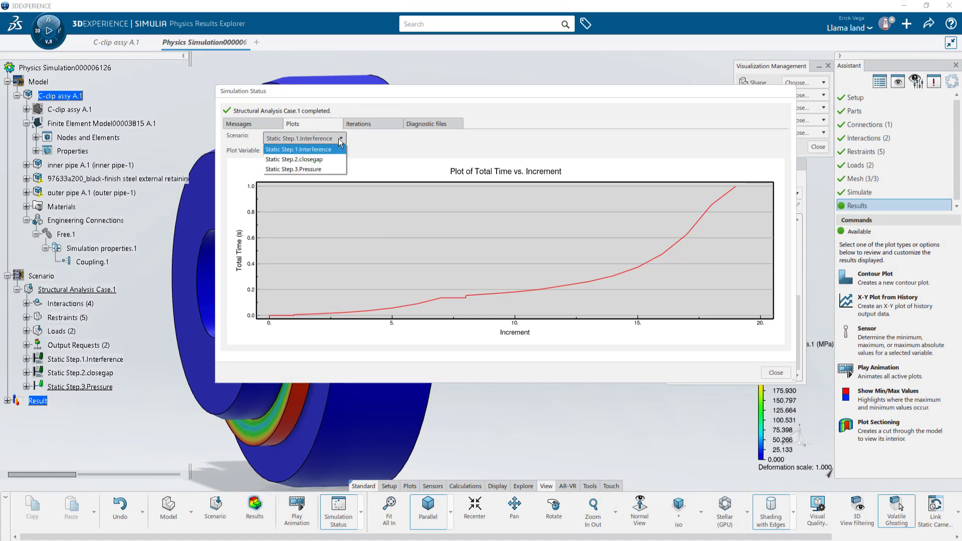
click(332, 159)
click(341, 138)
click(330, 170)
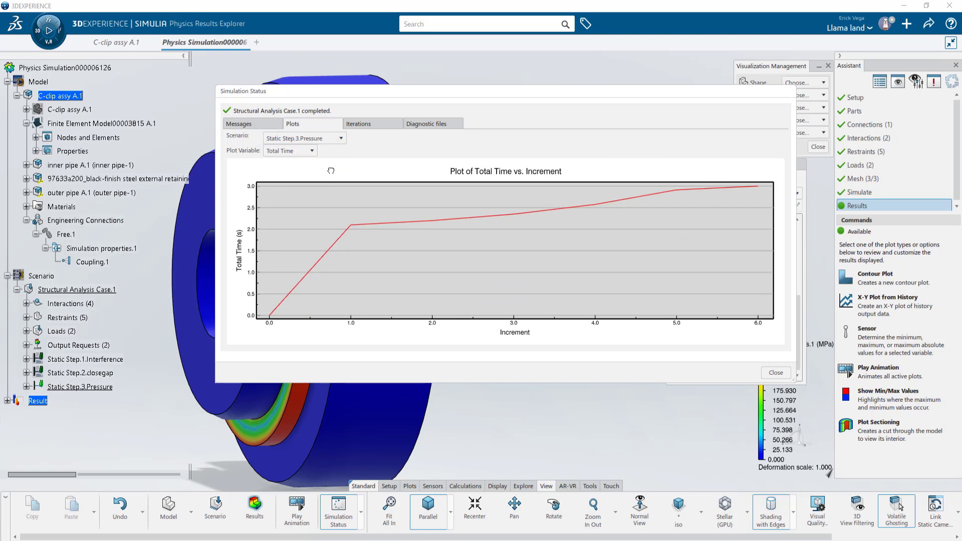
Step: Examine the iterations table of the simulation status across all three static steps, widening the Step column to read the full names
click(359, 124)
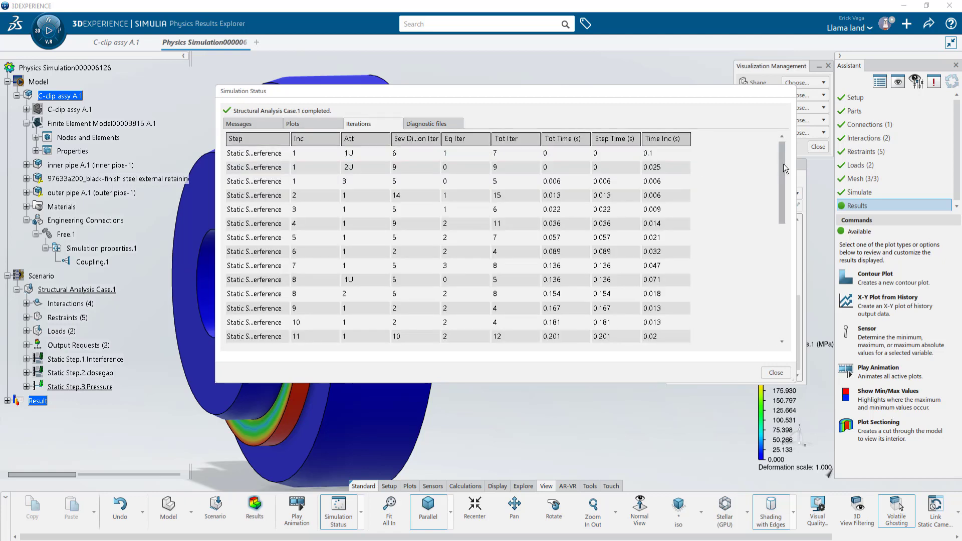
click(323, 154)
drag(290, 138, 342, 137)
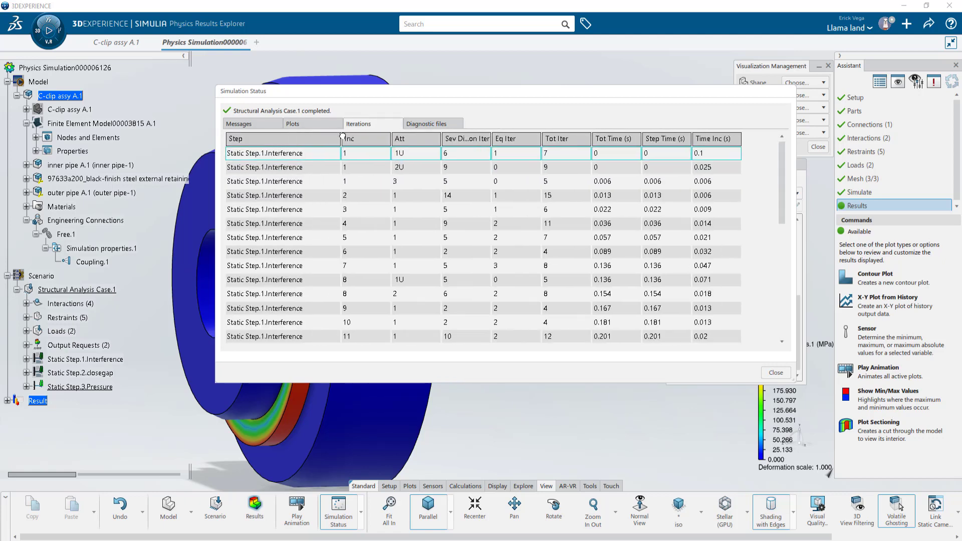
click(304, 154)
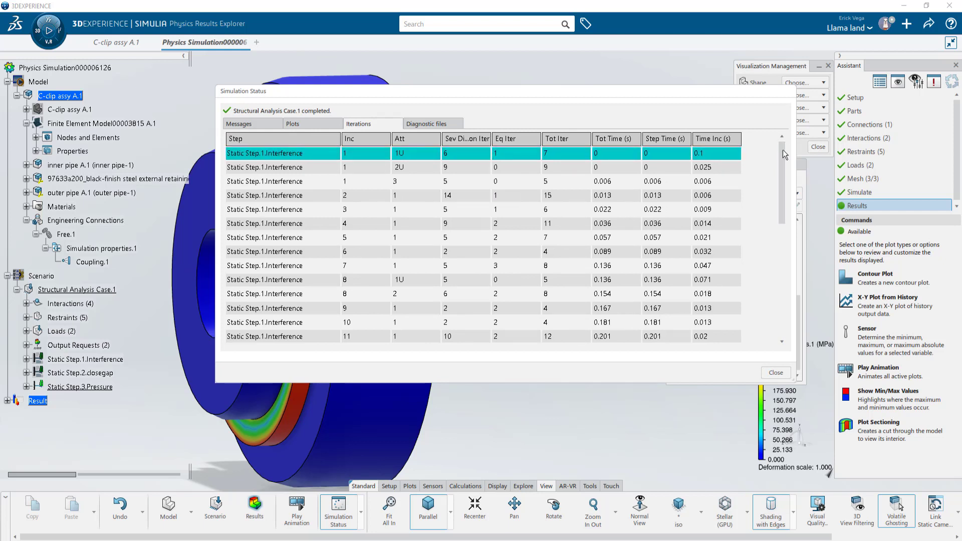
drag(781, 157, 791, 238)
click(346, 251)
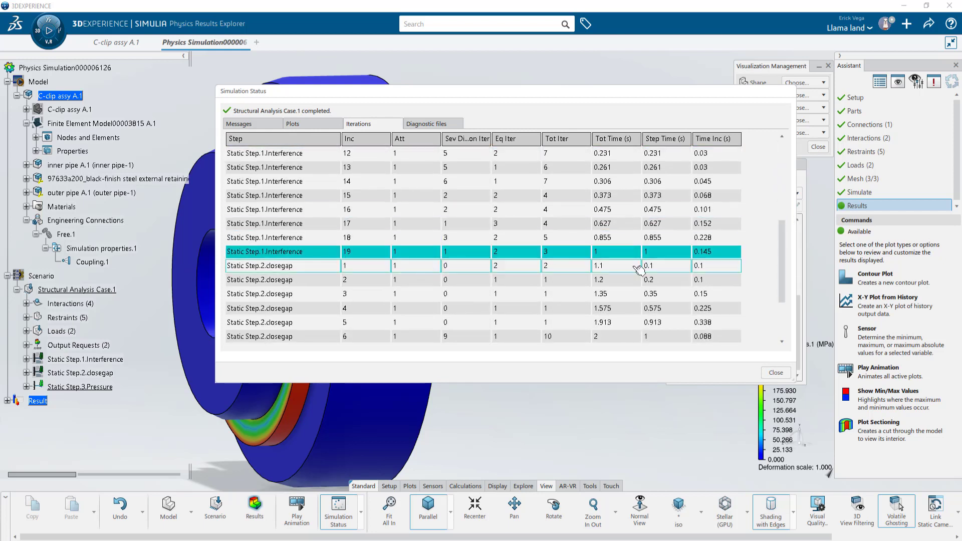
drag(782, 271, 782, 305)
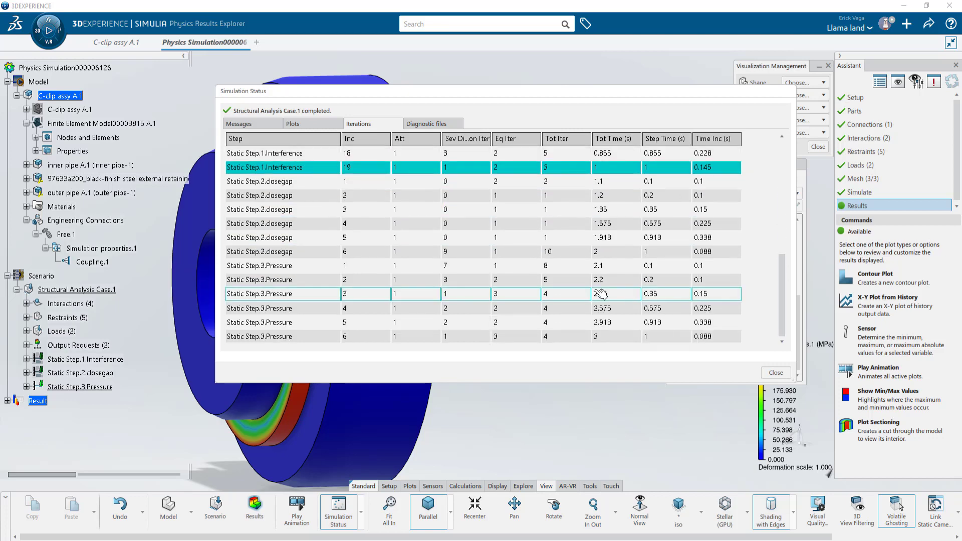
click(606, 266)
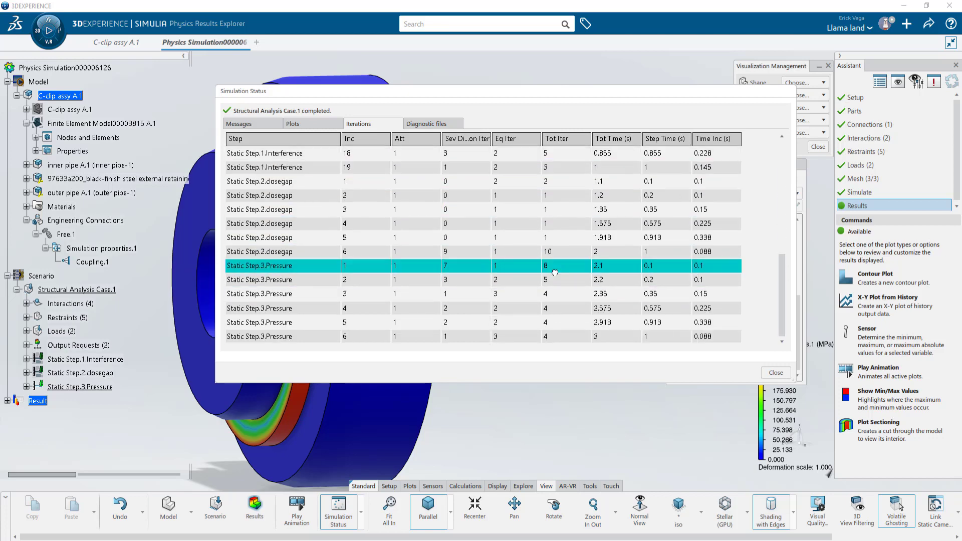
click(768, 371)
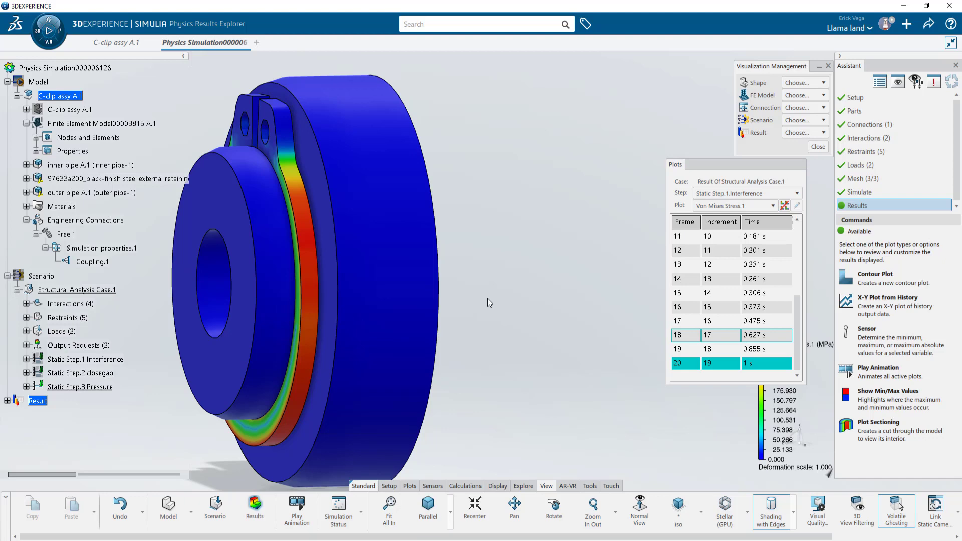
Step: Show the Von Mises stress plot of Static Step.1.Interference at frame 1, time 0 s
middle_drag(487, 299, 639, 283)
click(749, 196)
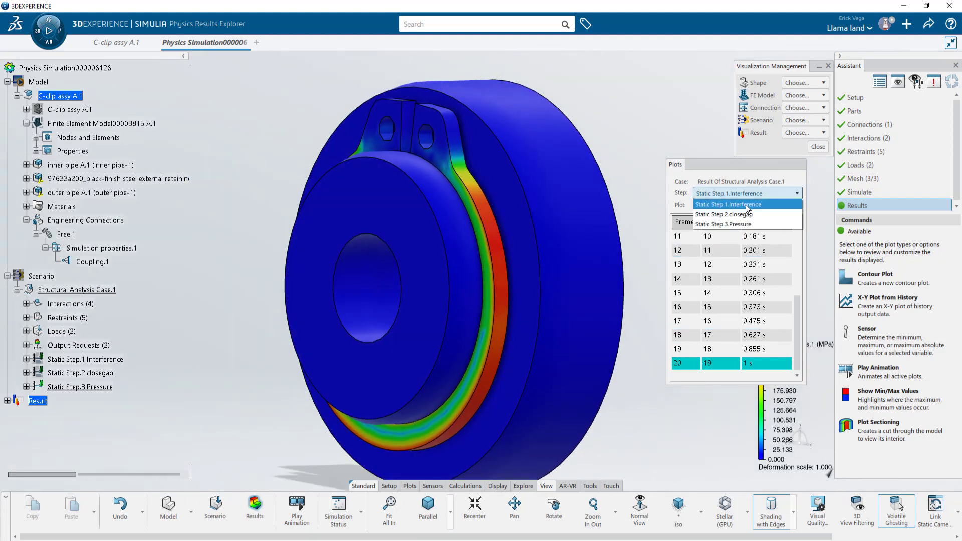
click(747, 206)
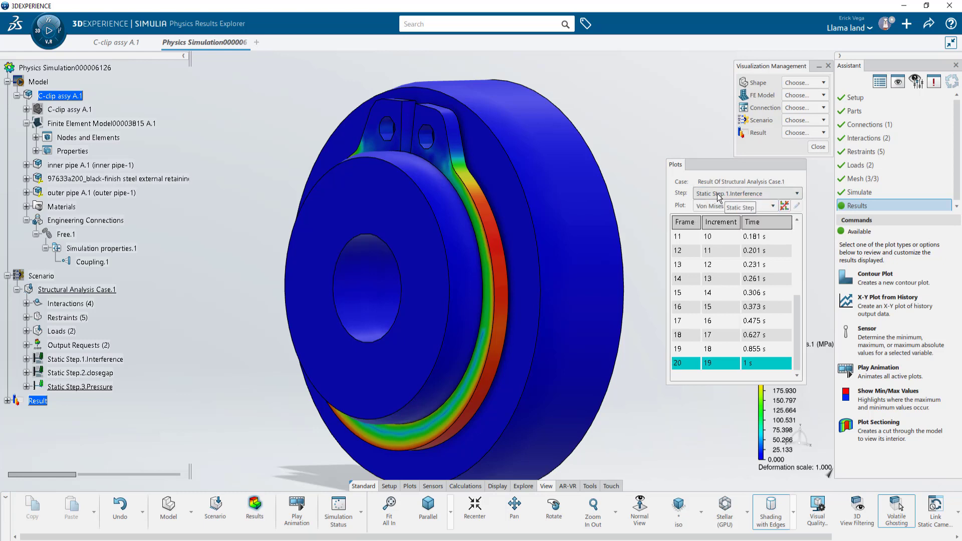
scroll(731, 280, up, 5)
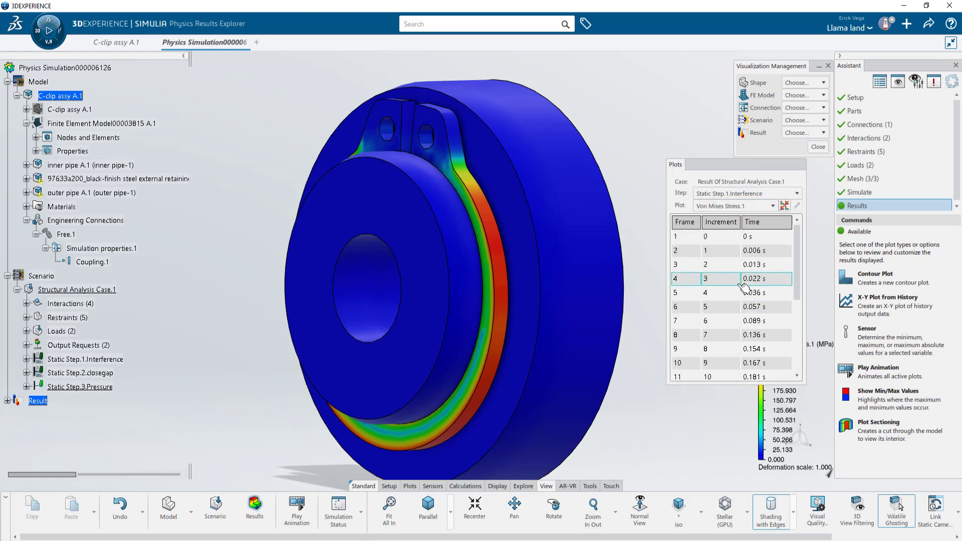
click(730, 237)
Step: Section the Von Mises stress plot with a cutting plane normal to the X axis
click(526, 145)
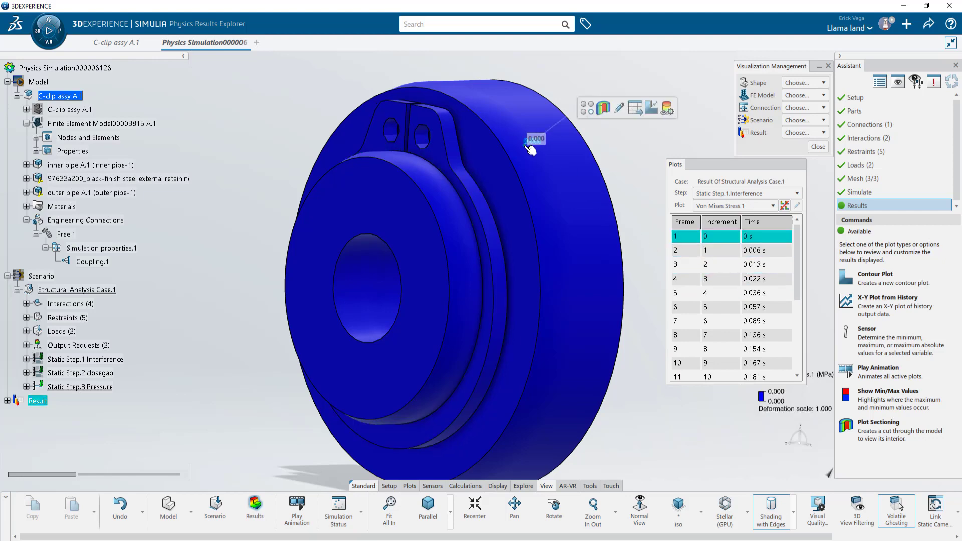
click(602, 110)
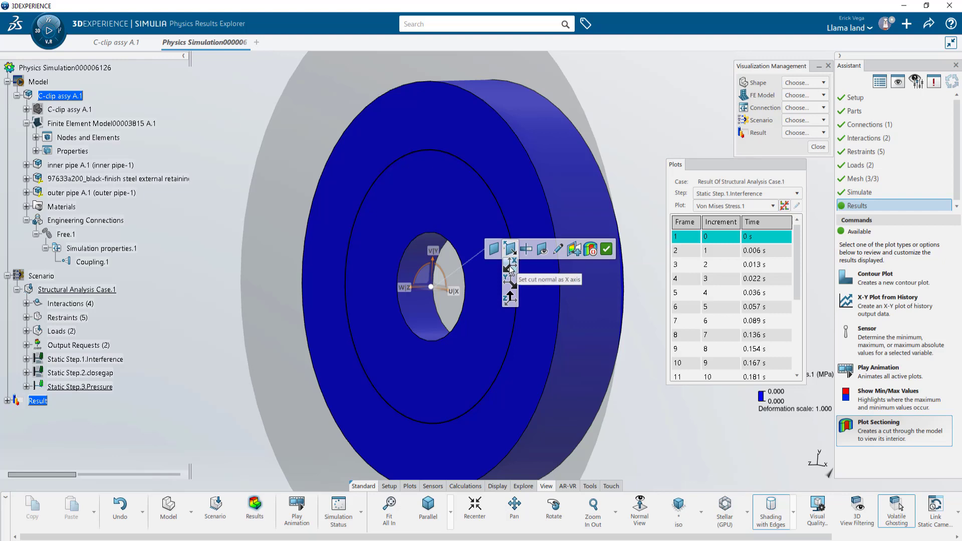
click(509, 266)
mouse_move(542, 251)
click(606, 249)
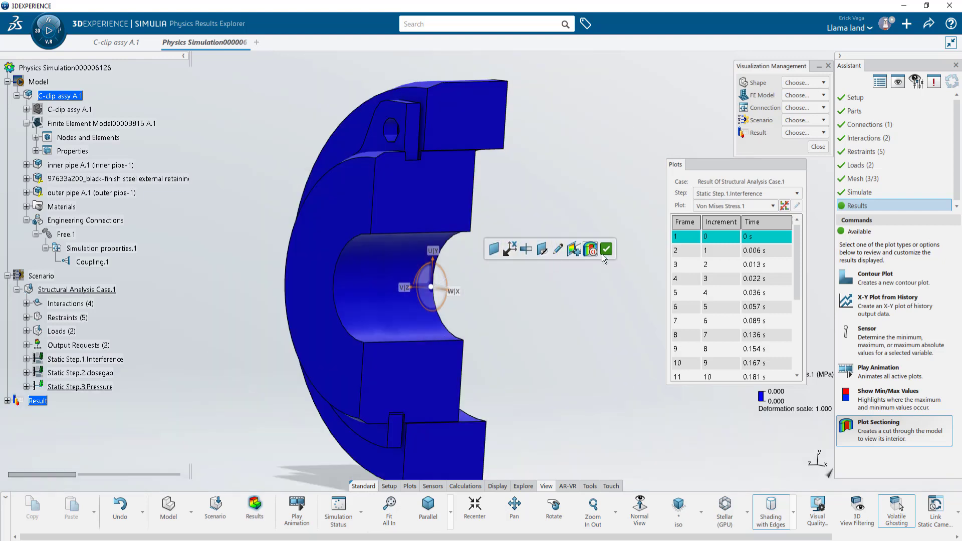
Step: Inspect the Von Mises stress around the sectioned clip for Static Step.1.Interference, Static Step.2.closegap and Static Step.3.Pressure
scroll(466, 428, up, 6)
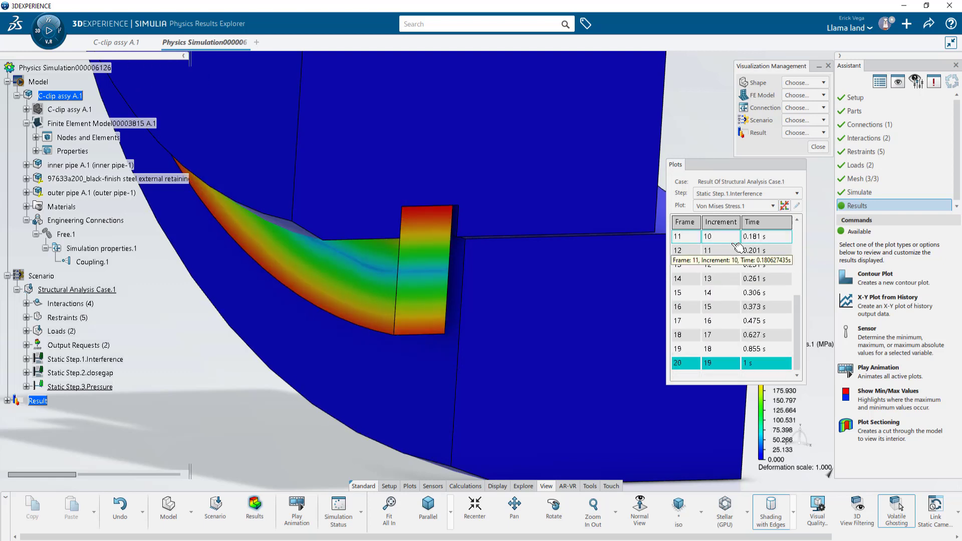
click(738, 193)
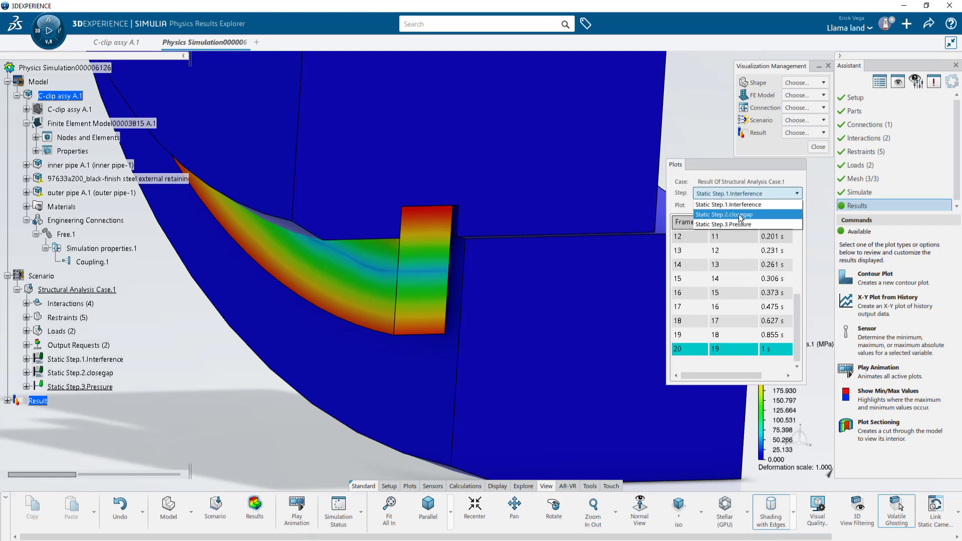
click(740, 215)
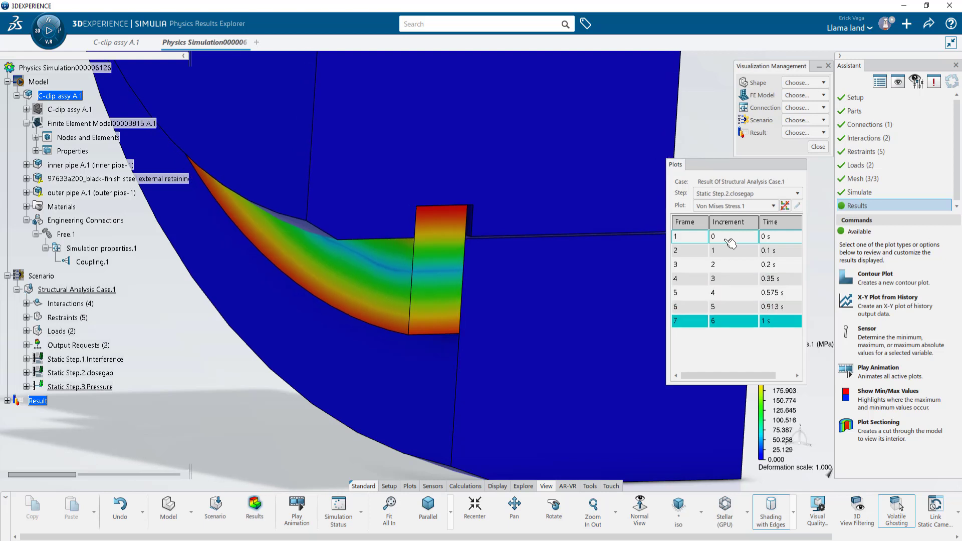
click(737, 194)
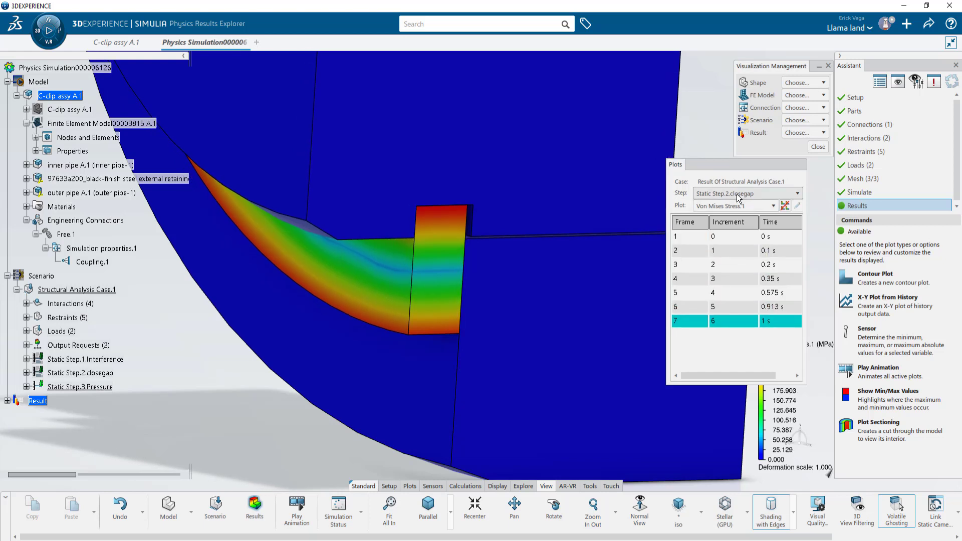
click(737, 225)
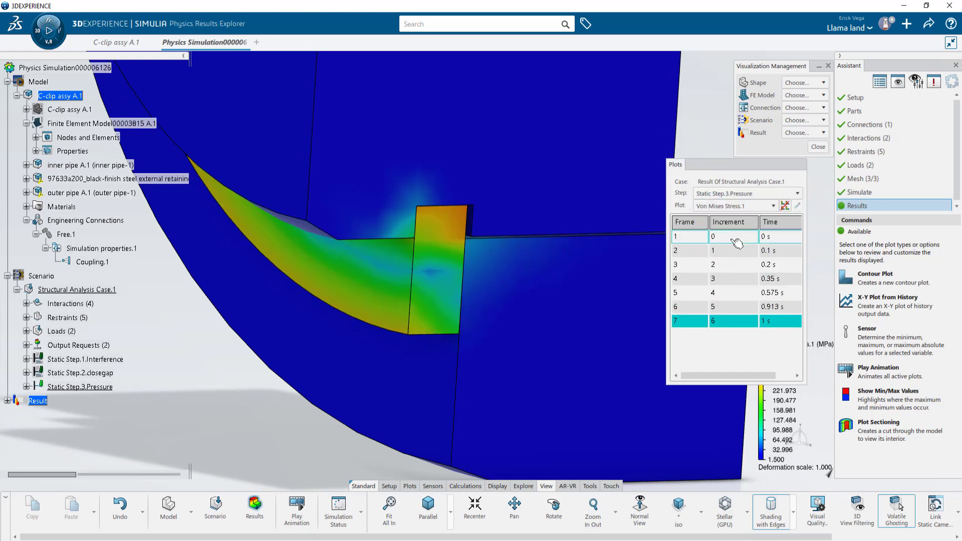